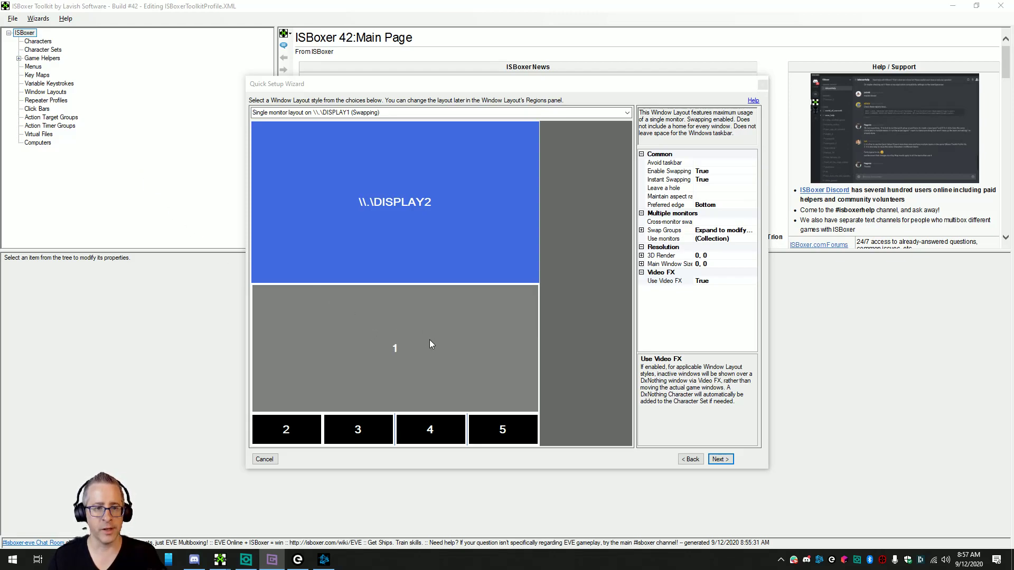
- Accept the single monitor swapping window layout on DISPLAY1 and the default CPU strategy in the Quick Setup Wizard
{"action": "left_click", "coordinate": [719, 459]}
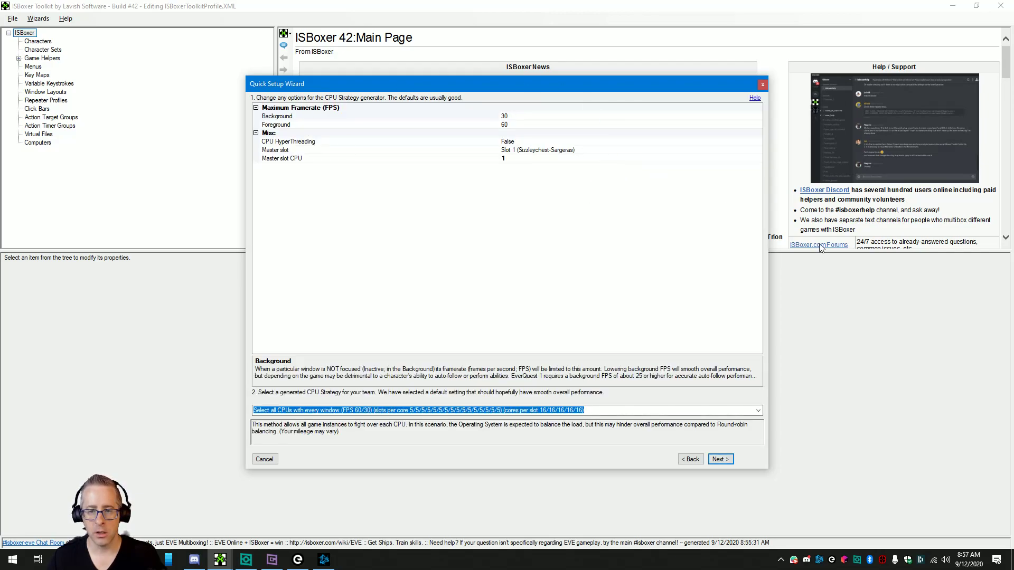
{"action": "left_click", "coordinate": [718, 459]}
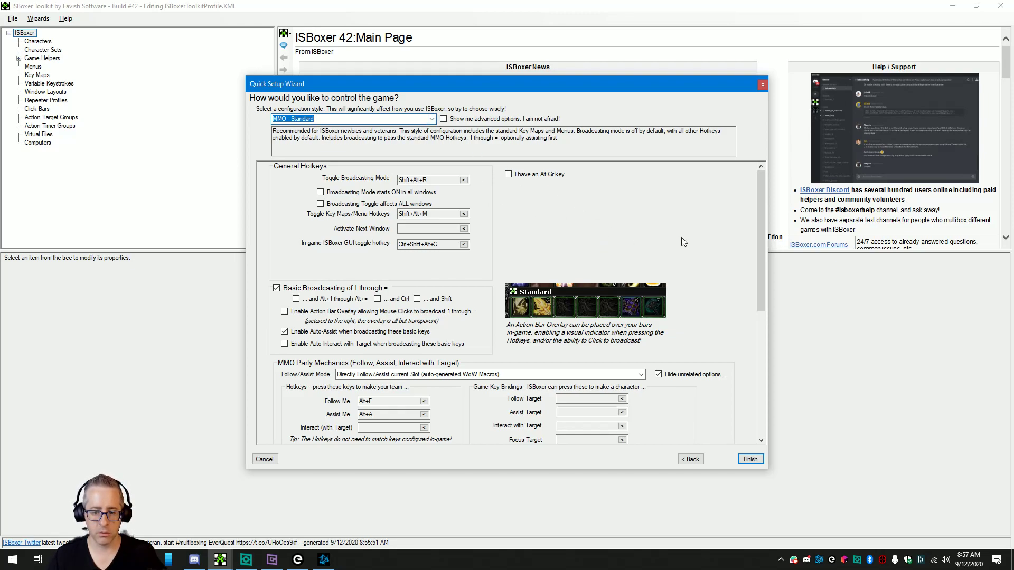
- Set the game key bindings for Follow Target to Alt+F and Assist Target to Alt+A
{"action": "left_click", "coordinate": [623, 399]}
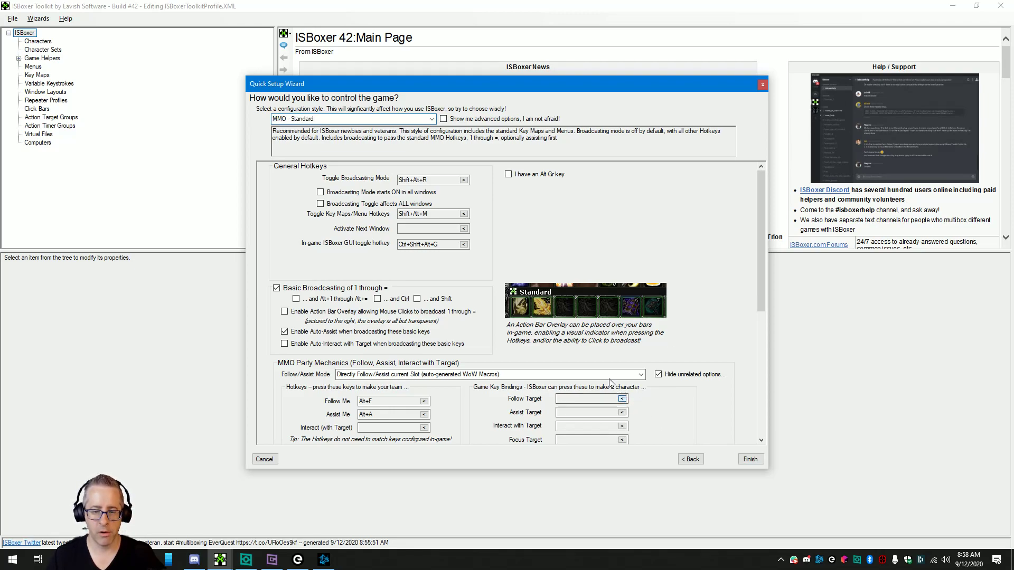
{"action": "key", "text": "alt+f"}
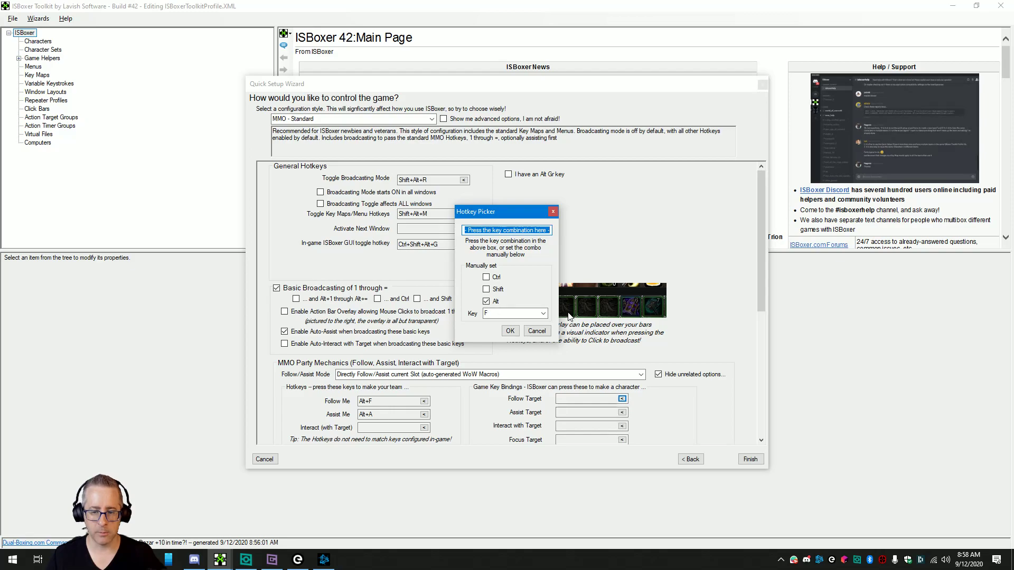
{"action": "left_click", "coordinate": [511, 332]}
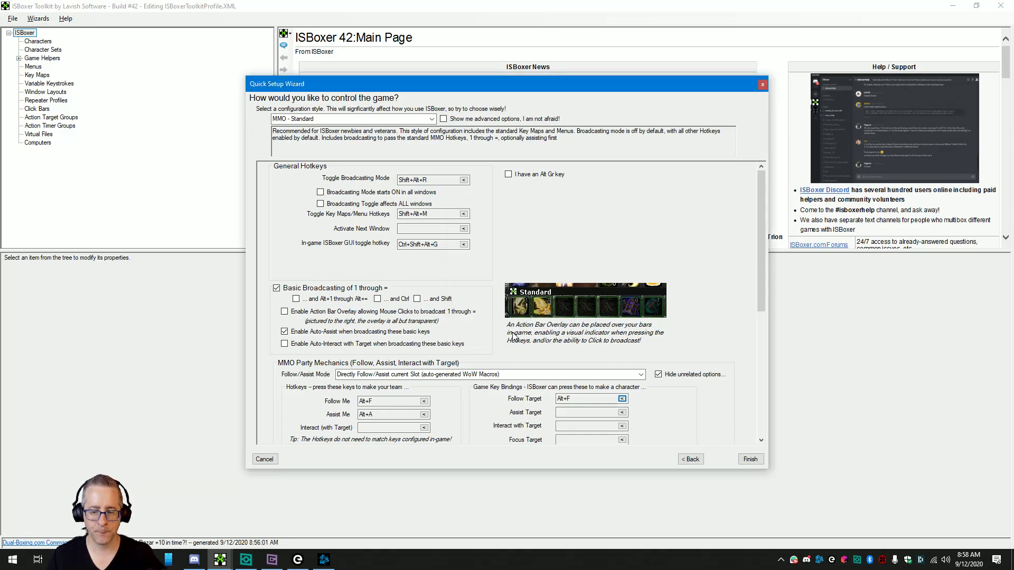
{"action": "left_click", "coordinate": [622, 413]}
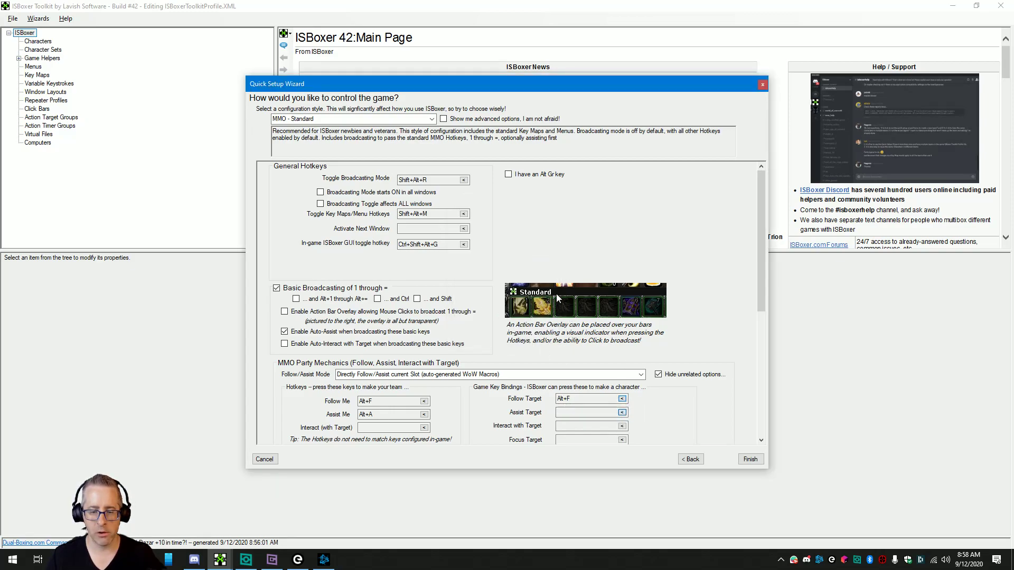
{"action": "key", "text": "alt+a"}
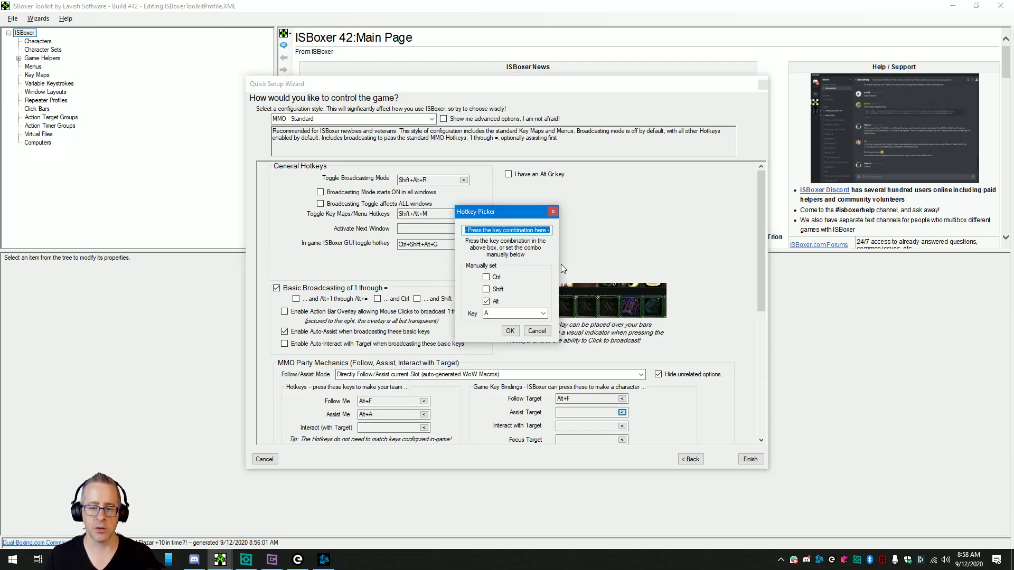
{"action": "left_click", "coordinate": [510, 332]}
- Set both the Interact with Target game key binding and the Interact (with Target) team hotkey to Alt+G, and complete the wizard
{"action": "scroll", "coordinate": [712, 386], "scroll_direction": "down", "scroll_amount": 3}
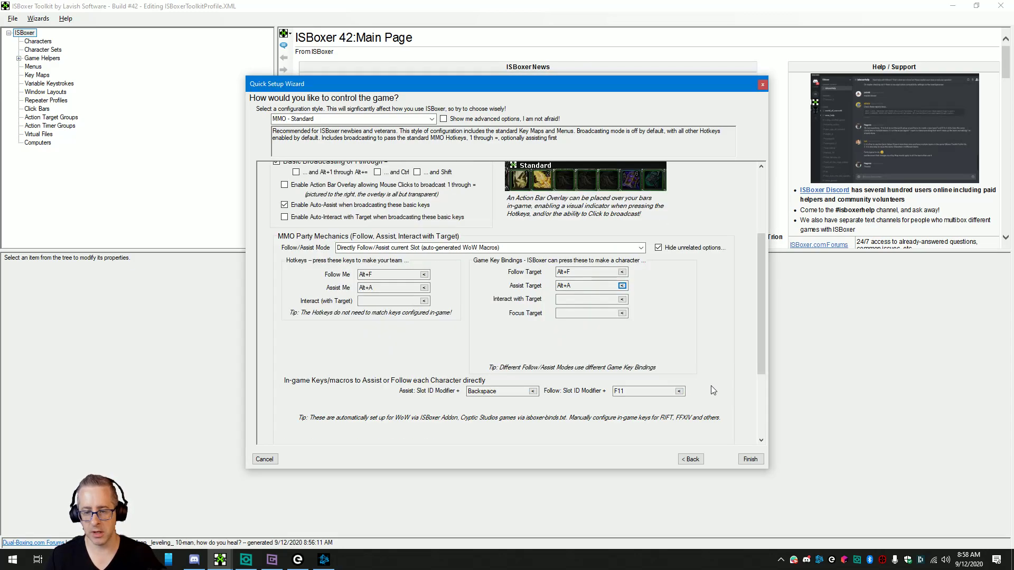
{"action": "left_click", "coordinate": [622, 299]}
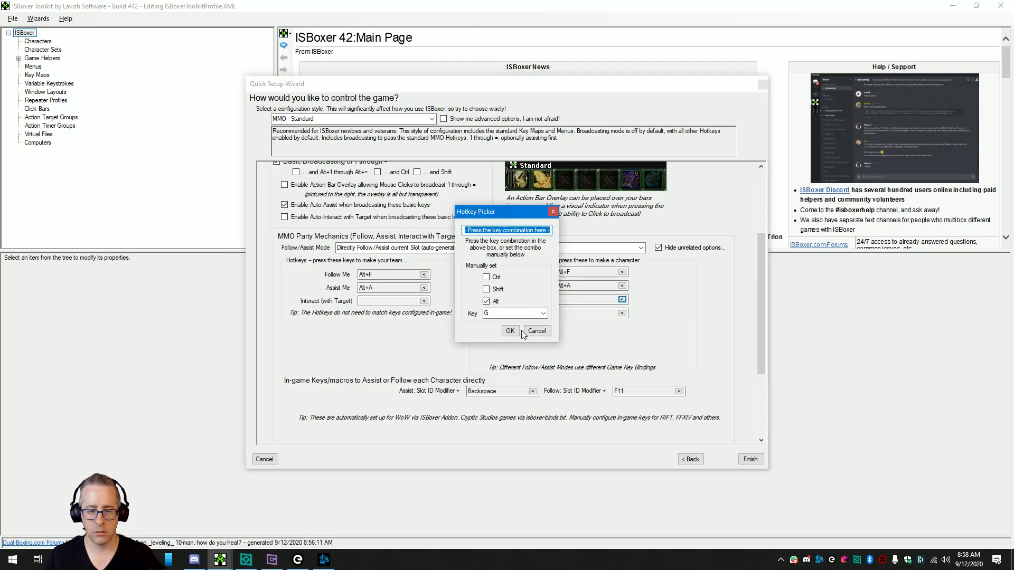
{"action": "left_click", "coordinate": [511, 333]}
{"action": "left_click", "coordinate": [425, 301]}
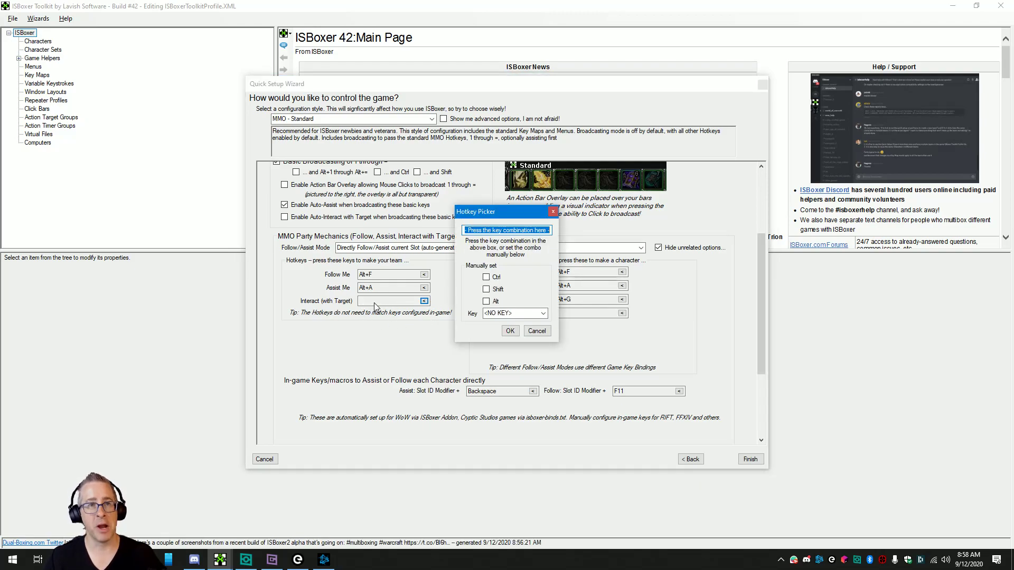
{"action": "key", "text": "alt+g"}
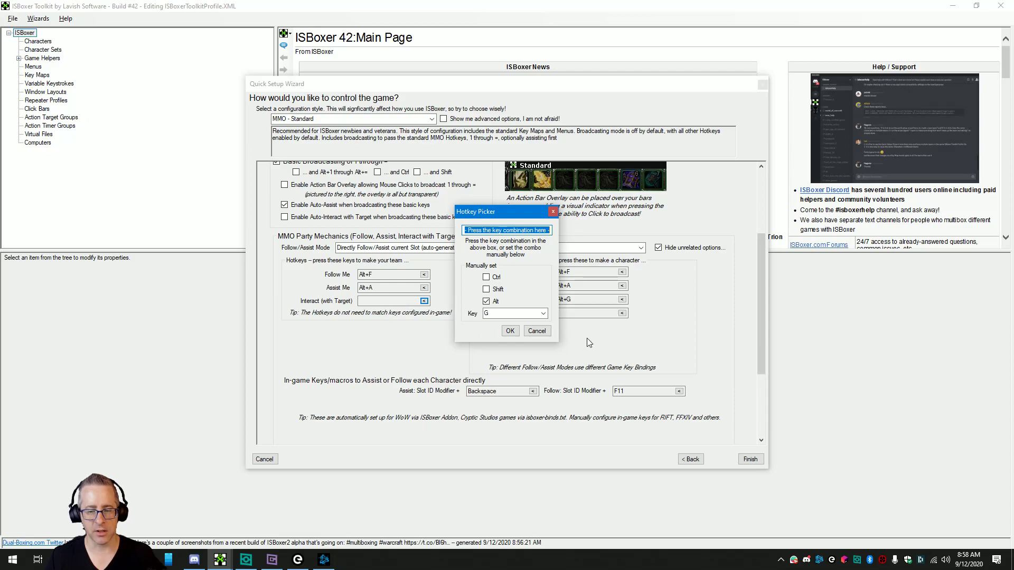
{"action": "left_click", "coordinate": [506, 330]}
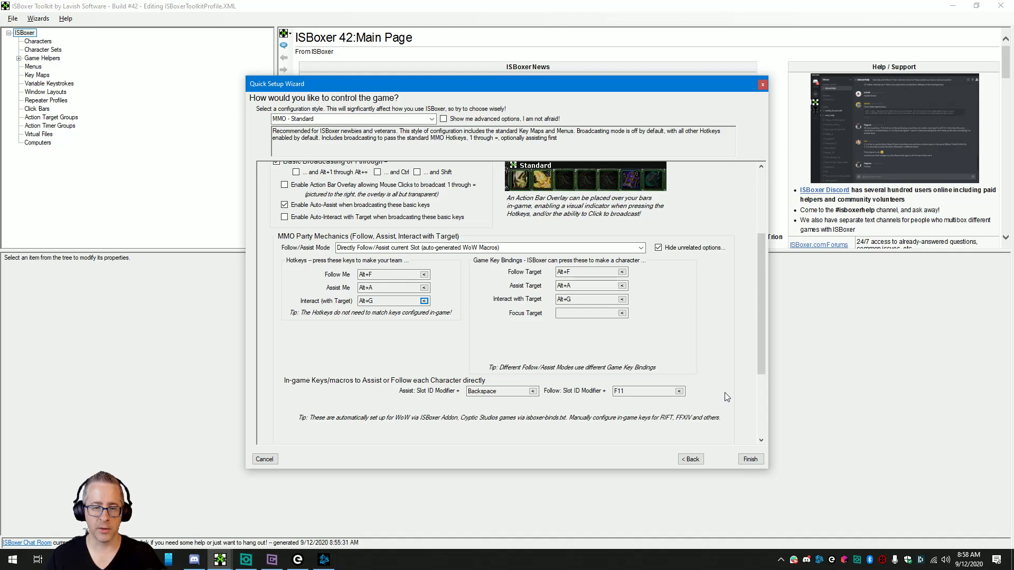
{"action": "scroll", "coordinate": [725, 393], "scroll_direction": "up", "scroll_amount": 2}
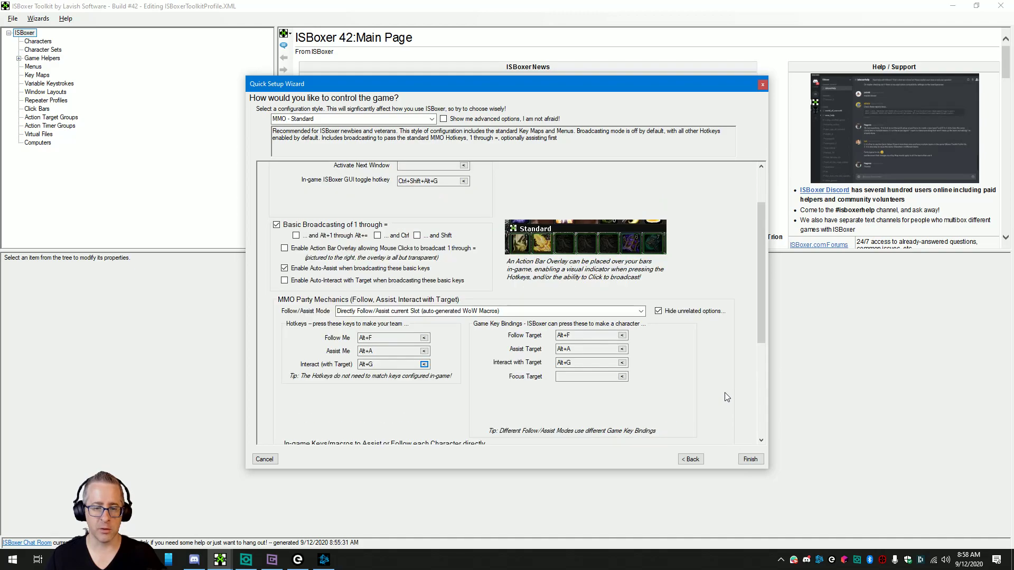
{"action": "left_click", "coordinate": [748, 463]}
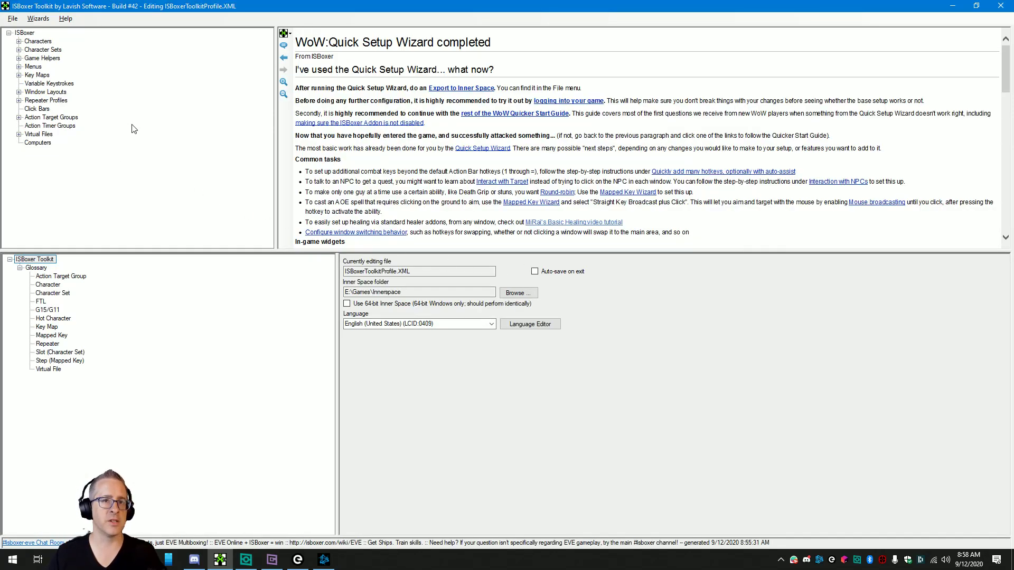
- Expand the Character Sets, Characters and Key Maps branches and view the ISB42 - Custom Hotkeys key map
{"action": "left_click", "coordinate": [19, 50]}
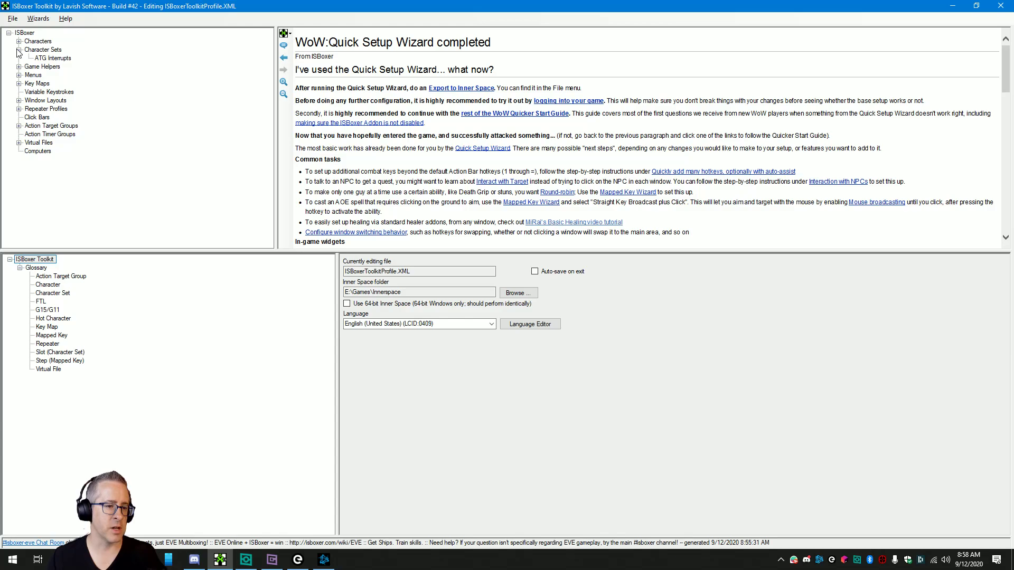
{"action": "left_click", "coordinate": [19, 41]}
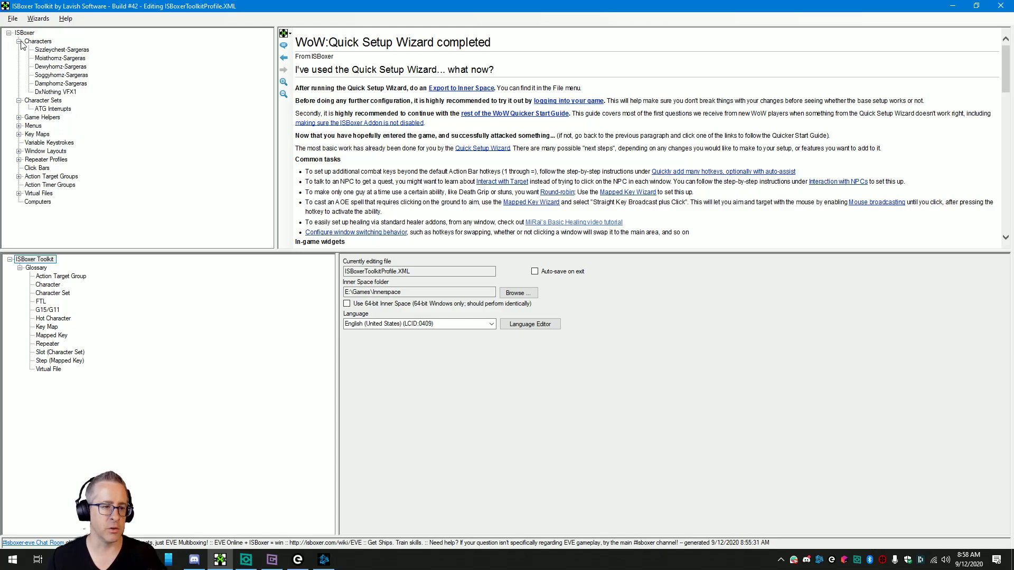
{"action": "left_click", "coordinate": [19, 134]}
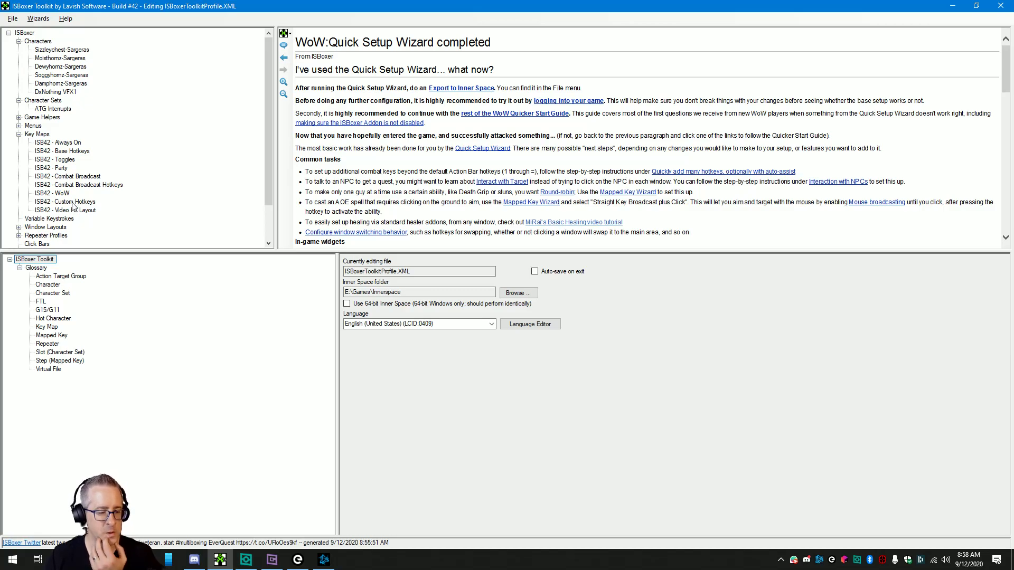
{"action": "left_click", "coordinate": [74, 204]}
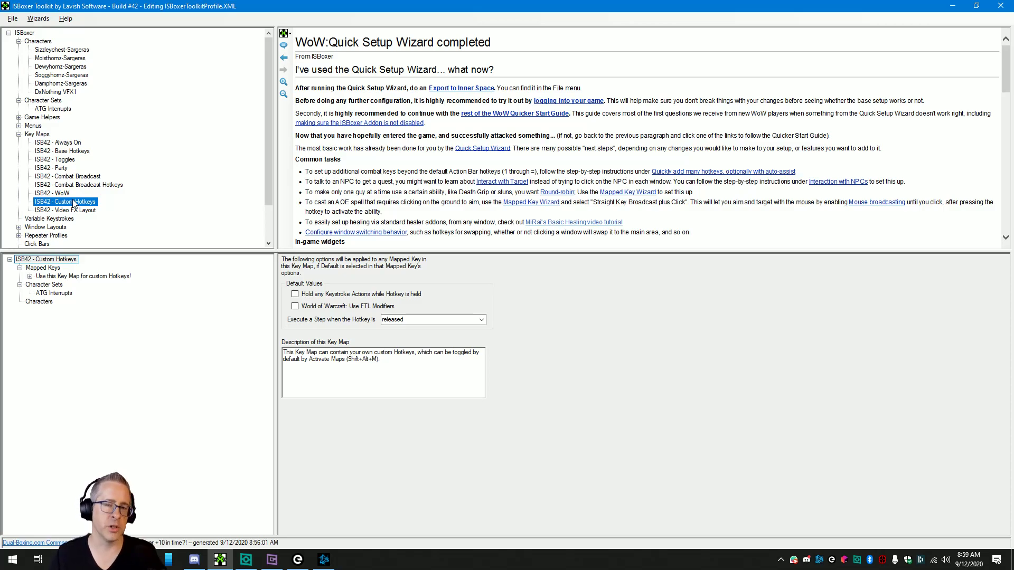
- Compare the mapped keys in the ISB42 - Combat Broadcast and ISB42 - Combat Broadcast Hotkeys key maps
{"action": "left_click", "coordinate": [56, 177]}
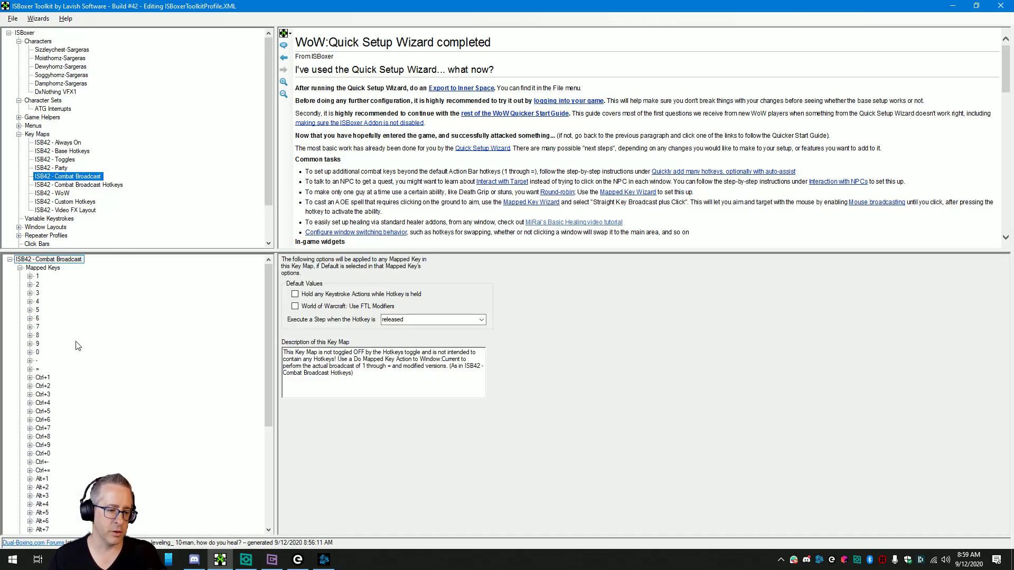
{"action": "scroll", "coordinate": [81, 392], "scroll_direction": "down", "scroll_amount": 7}
{"action": "scroll", "coordinate": [83, 316], "scroll_direction": "up", "scroll_amount": 7}
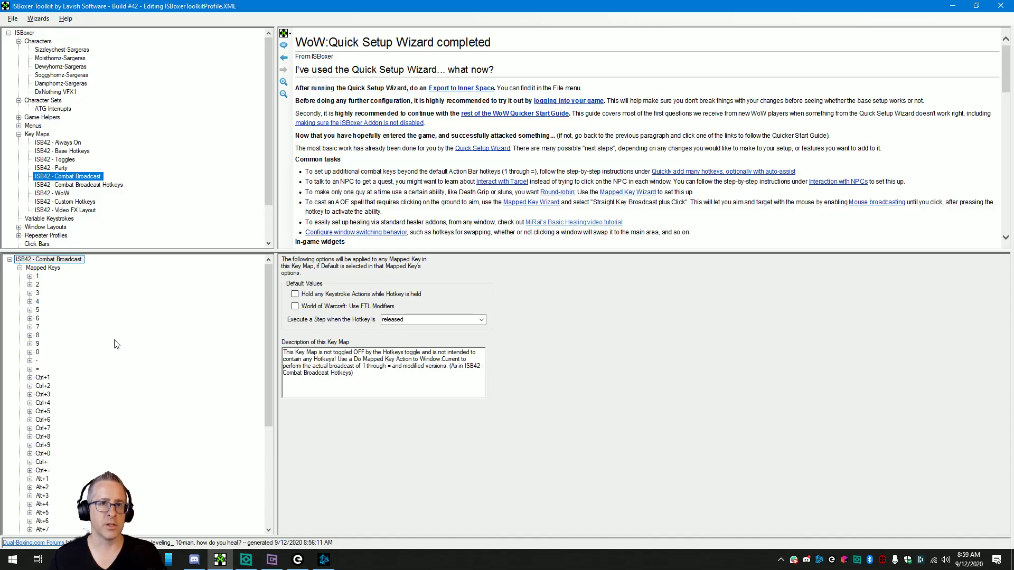
{"action": "left_click", "coordinate": [83, 186]}
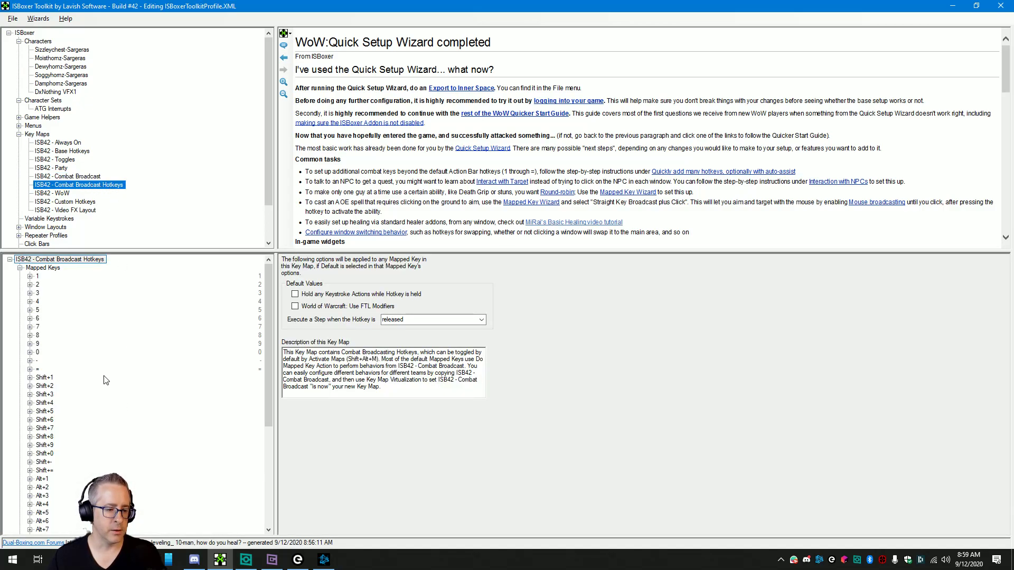
{"action": "left_click", "coordinate": [78, 176]}
{"action": "scroll", "coordinate": [111, 355], "scroll_direction": "down", "scroll_amount": 6}
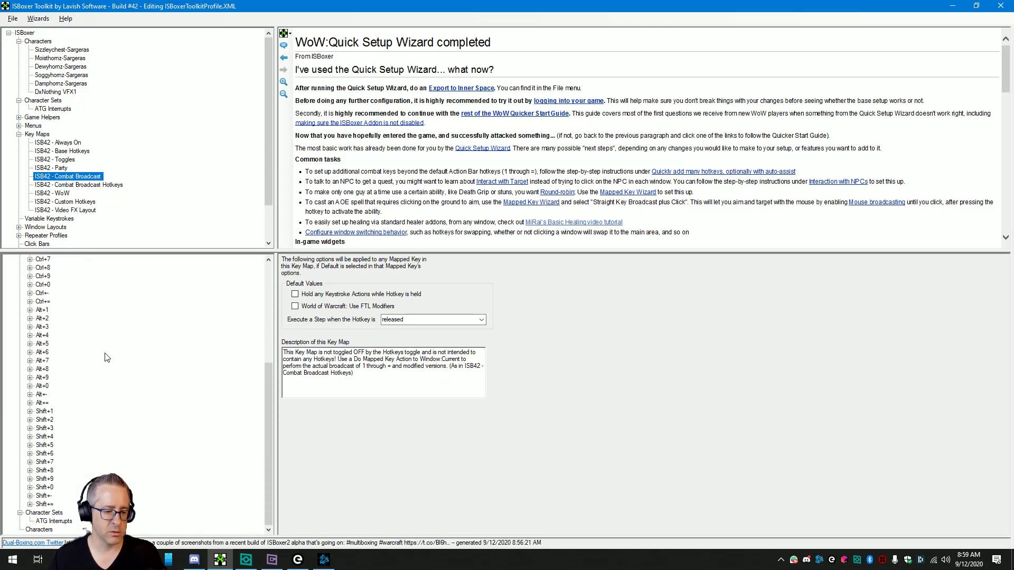
{"action": "scroll", "coordinate": [106, 357], "scroll_direction": "up", "scroll_amount": 6}
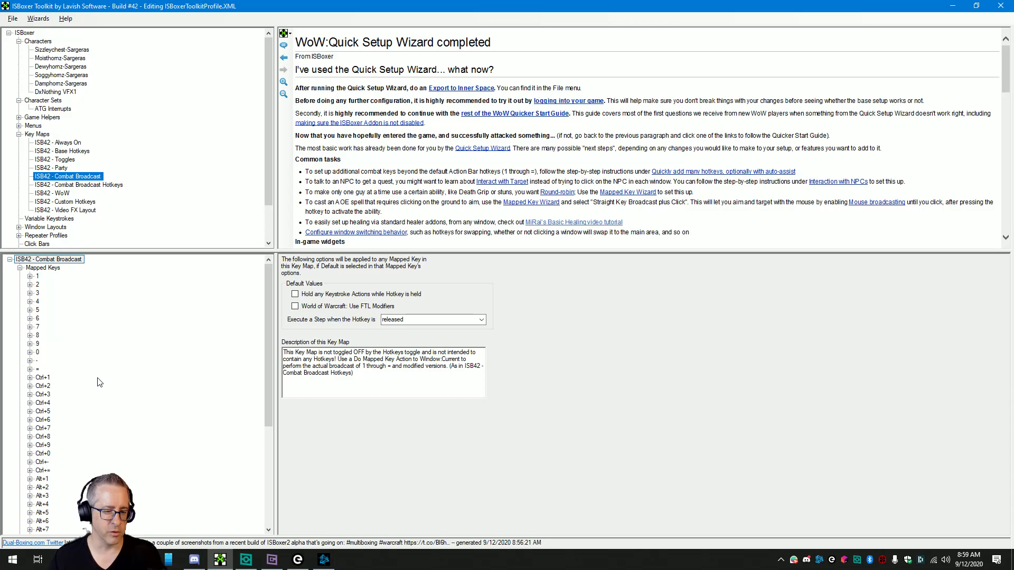
{"action": "left_click", "coordinate": [70, 186]}
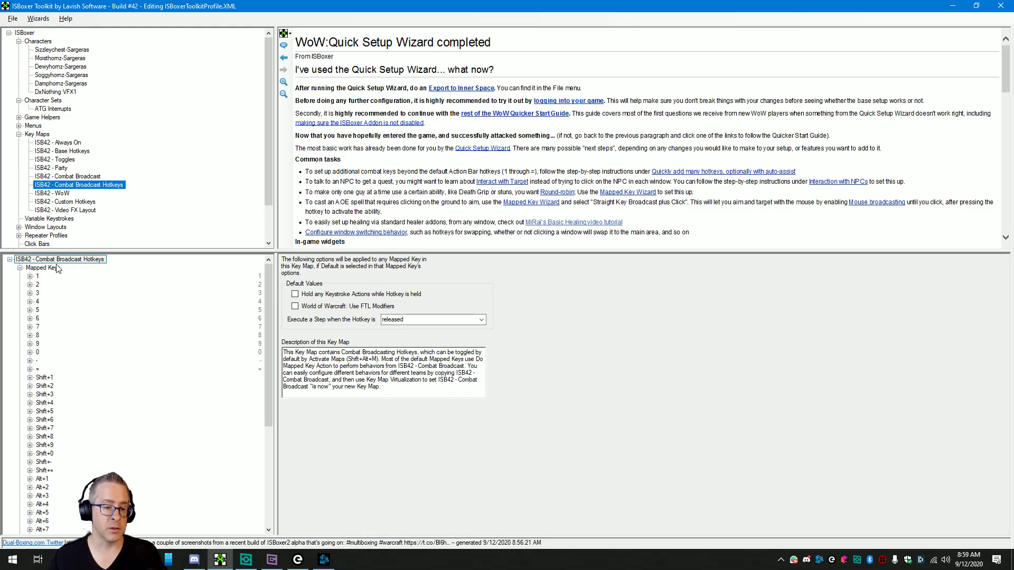
- Start a new mapped key of type Assist and Broadcast in the ISB42 - Custom Hotkeys key map using the Mapped Key Wizard
{"action": "left_click", "coordinate": [71, 202]}
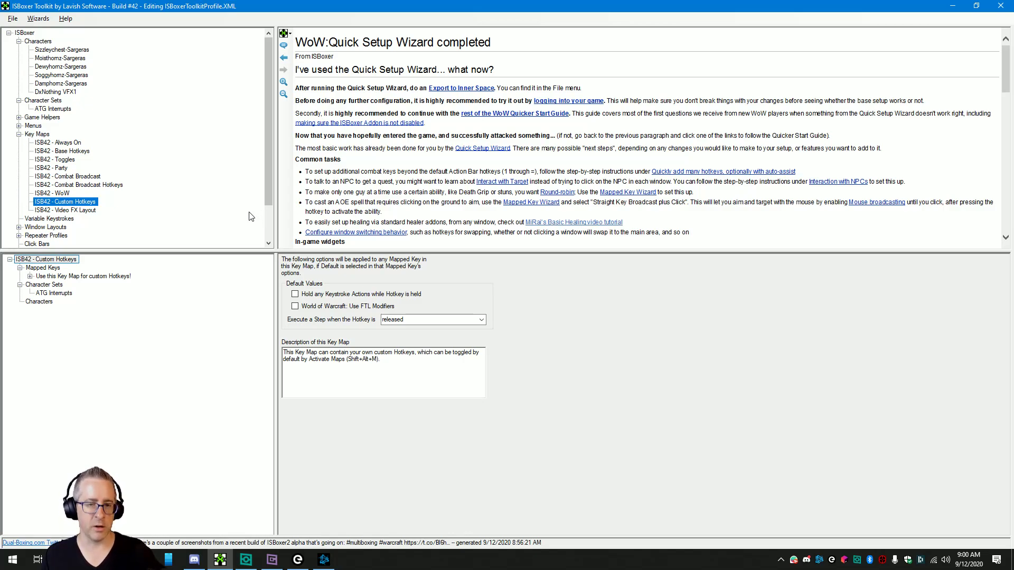
{"action": "right_click", "coordinate": [73, 204]}
{"action": "left_click", "coordinate": [68, 205]}
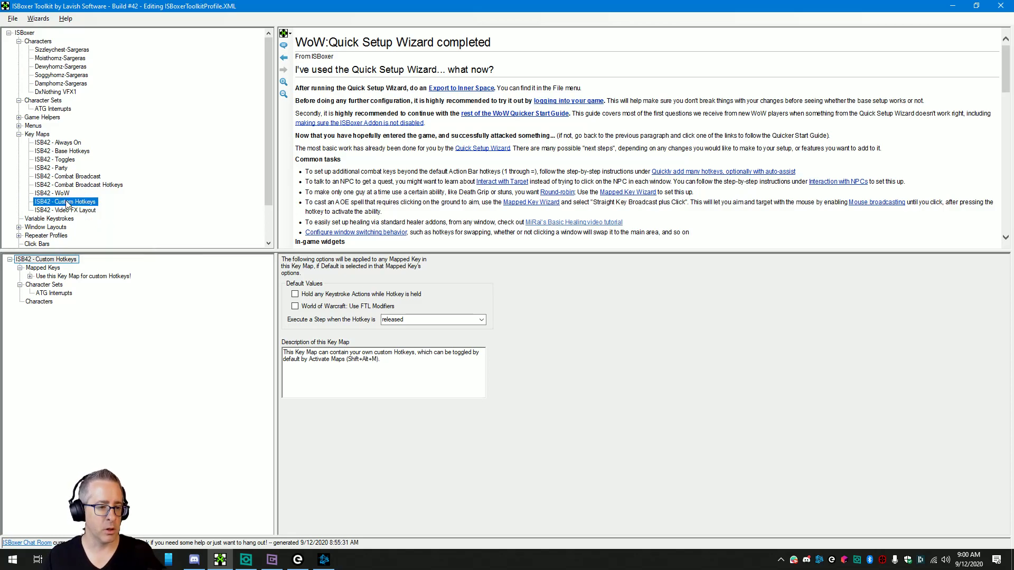
{"action": "right_click", "coordinate": [37, 268]}
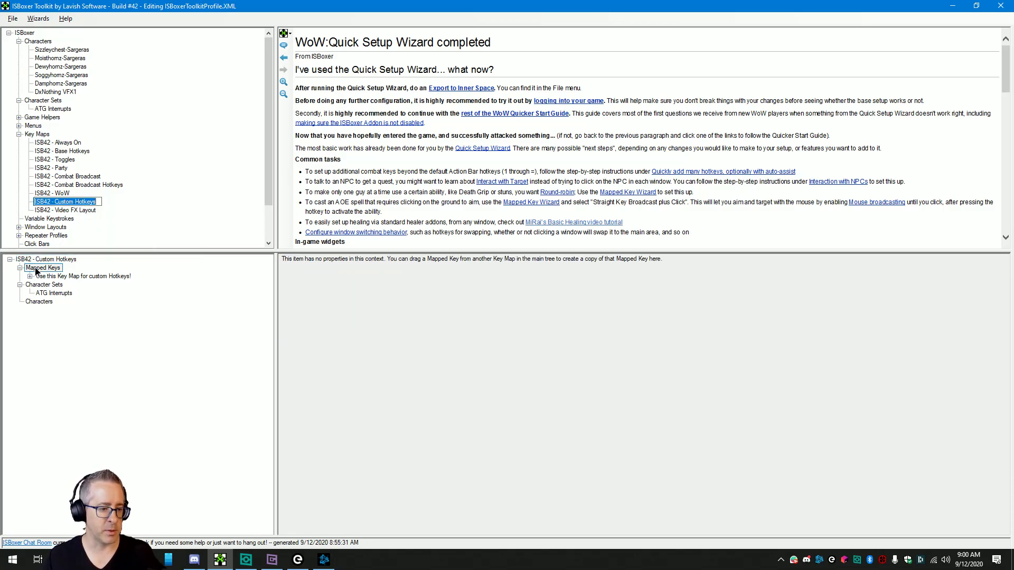
{"action": "left_click", "coordinate": [63, 274]}
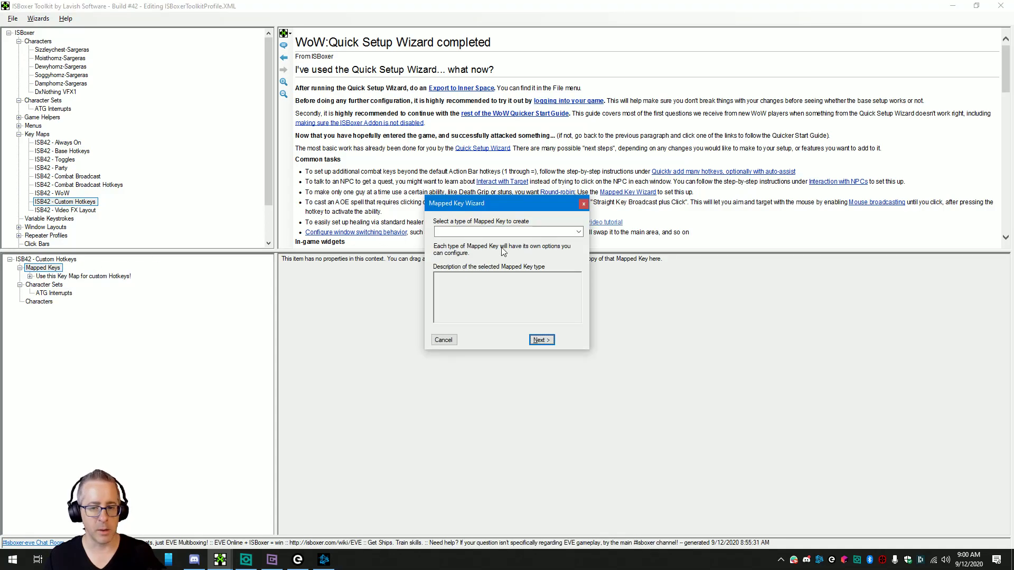
{"action": "left_click", "coordinate": [578, 233]}
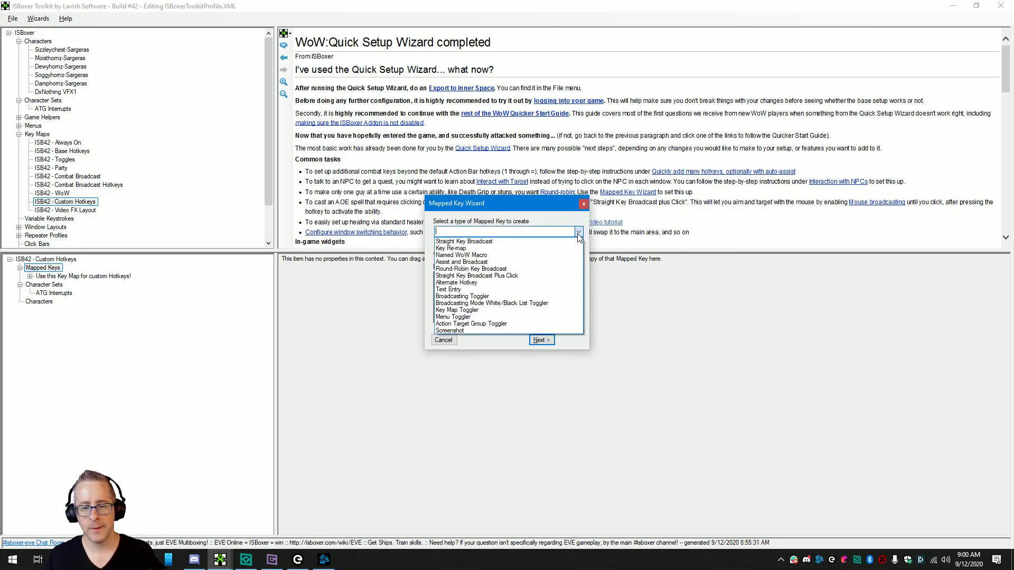
{"action": "left_click", "coordinate": [456, 263]}
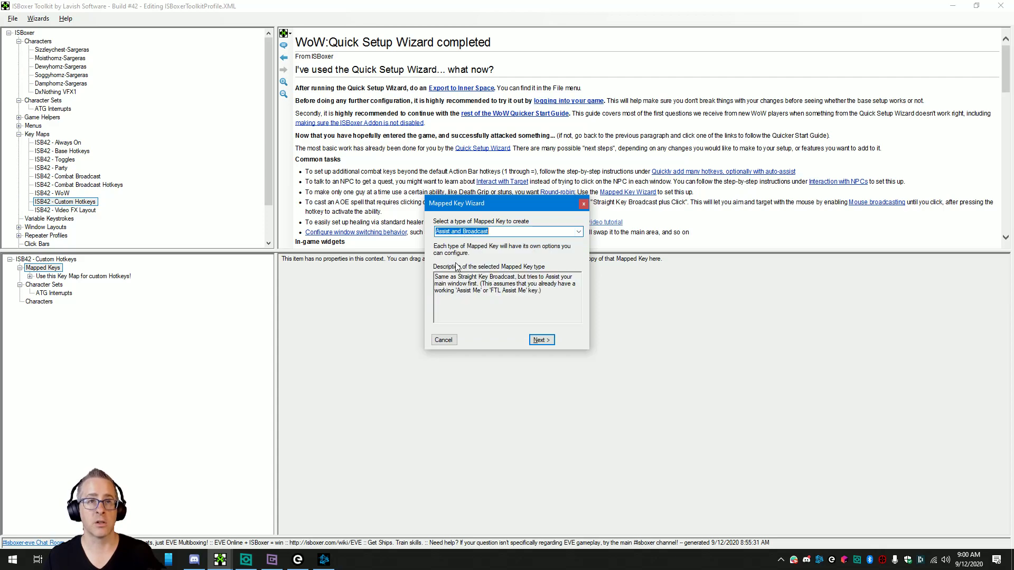
{"action": "left_click", "coordinate": [579, 233]}
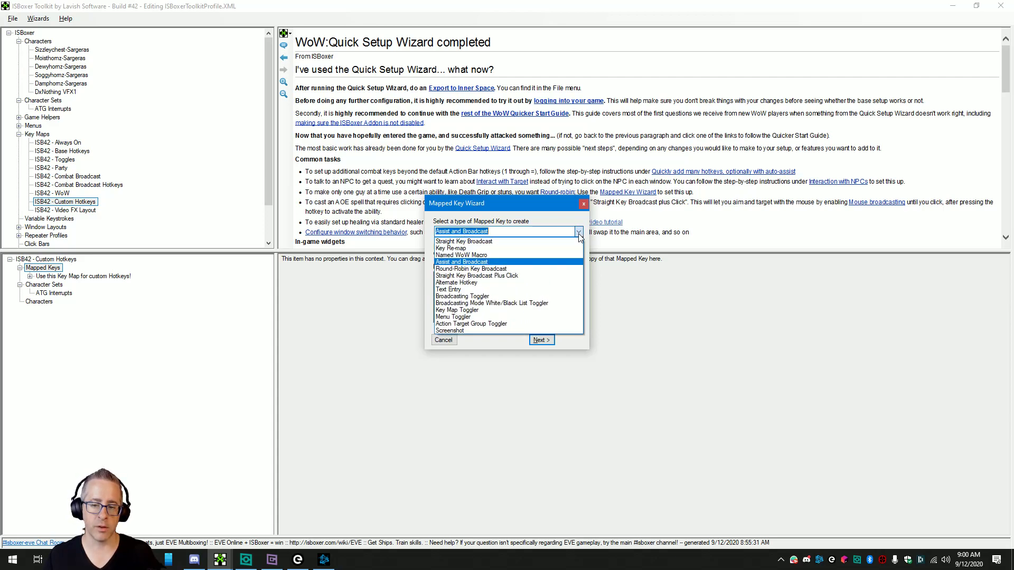
{"action": "left_click", "coordinate": [503, 262]}
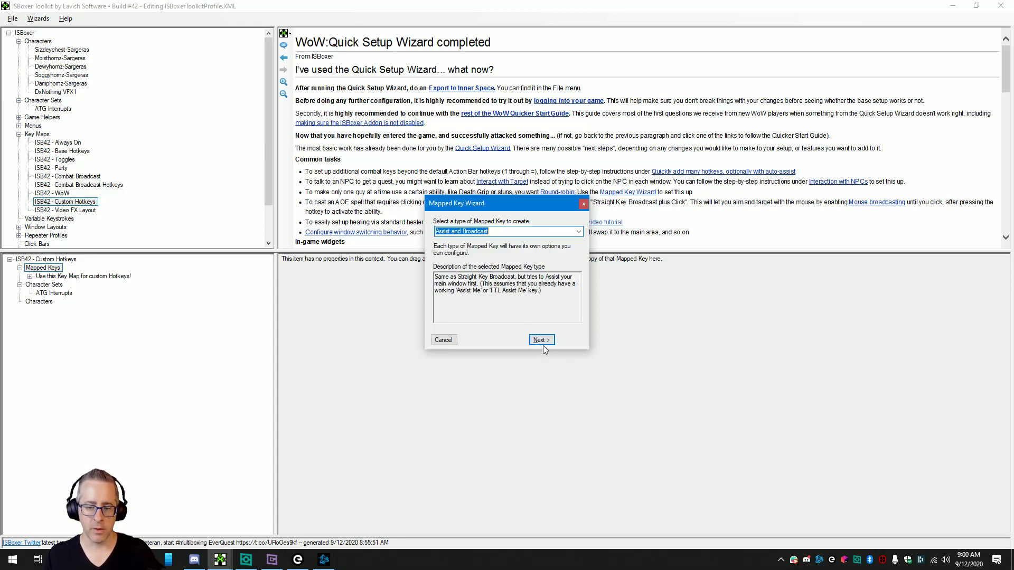
{"action": "left_click", "coordinate": [544, 341]}
- Assign hotkeys Q, W, R, T, A, G, Z, X, C, V and B to the Assist and Broadcast mapped keys and finish the wizard
{"action": "key", "text": "q"}
{"action": "key", "text": "w"}
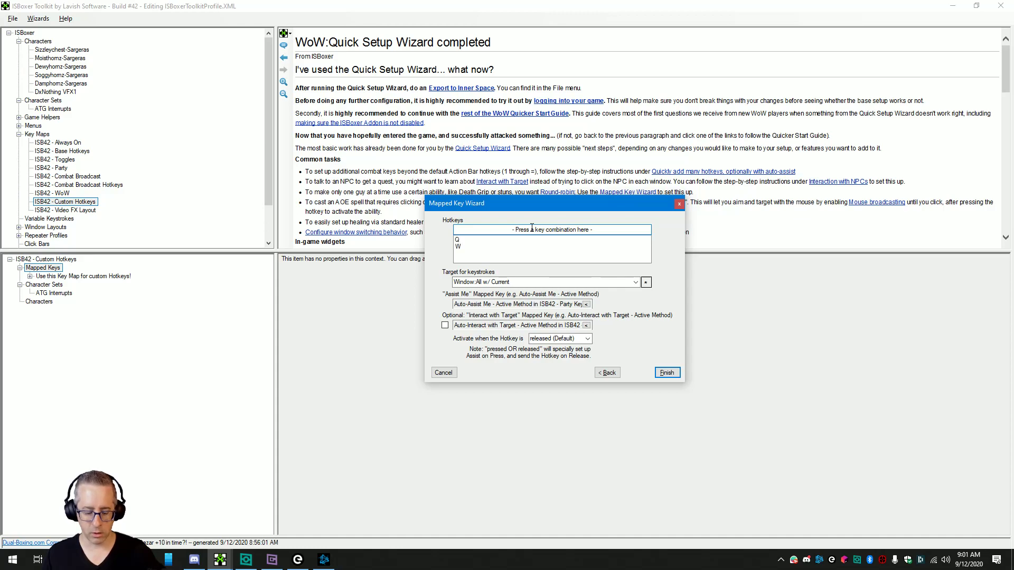
{"action": "key", "text": "t"}
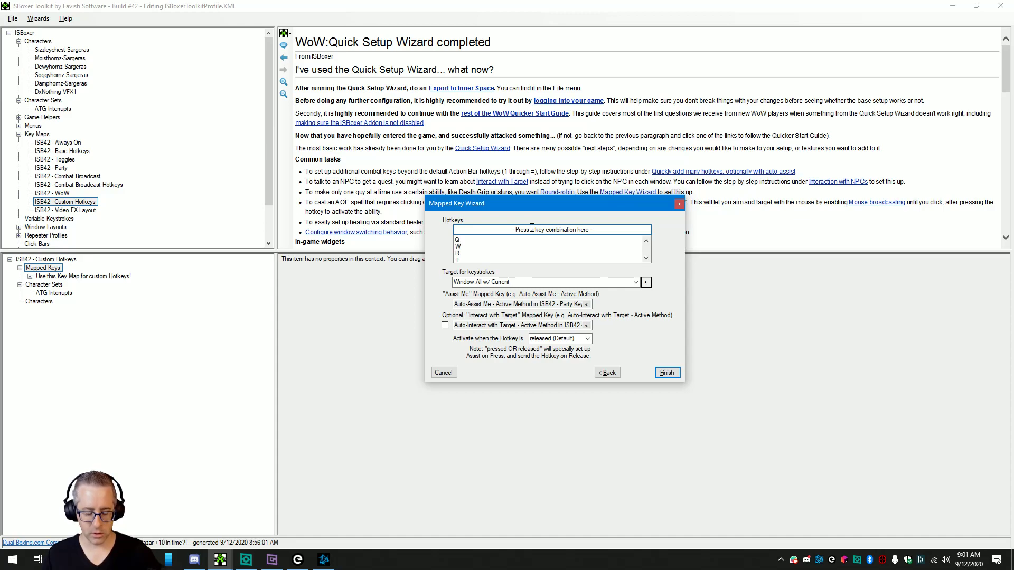
{"action": "scroll", "coordinate": [545, 242], "scroll_direction": "down", "scroll_amount": 3}
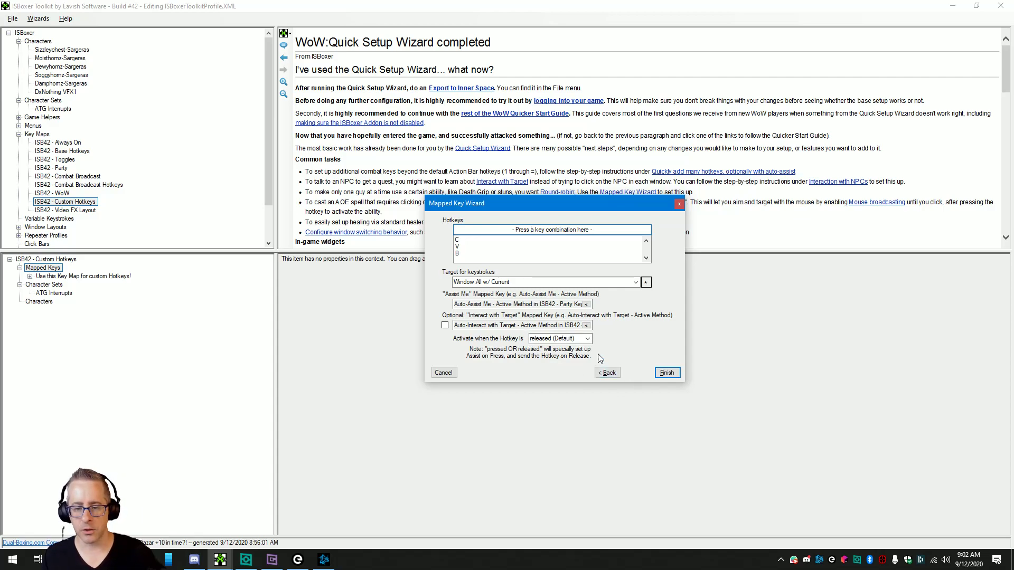
{"action": "left_click", "coordinate": [667, 372]}
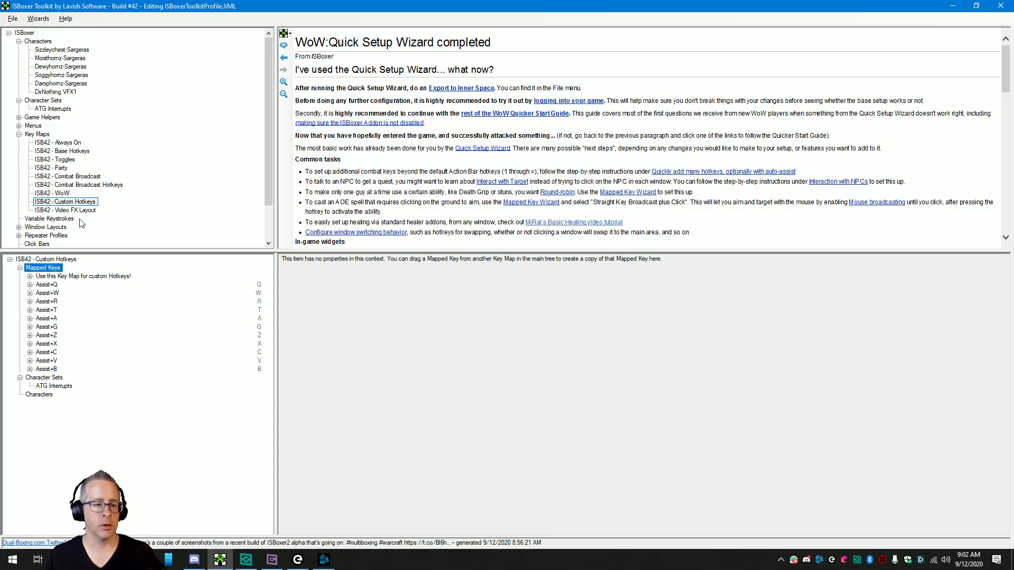
- Compare the step actions of mapped key 1 in the ISB42 - Combat Broadcast Hotkeys and ISB42 - Combat Broadcast key maps
{"action": "left_click", "coordinate": [76, 177]}
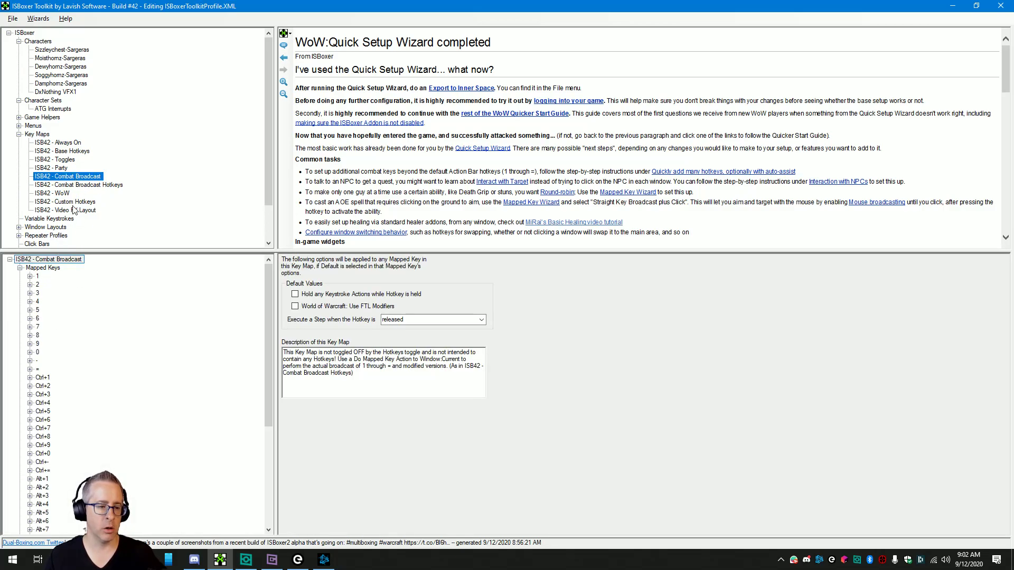
{"action": "left_click", "coordinate": [78, 186]}
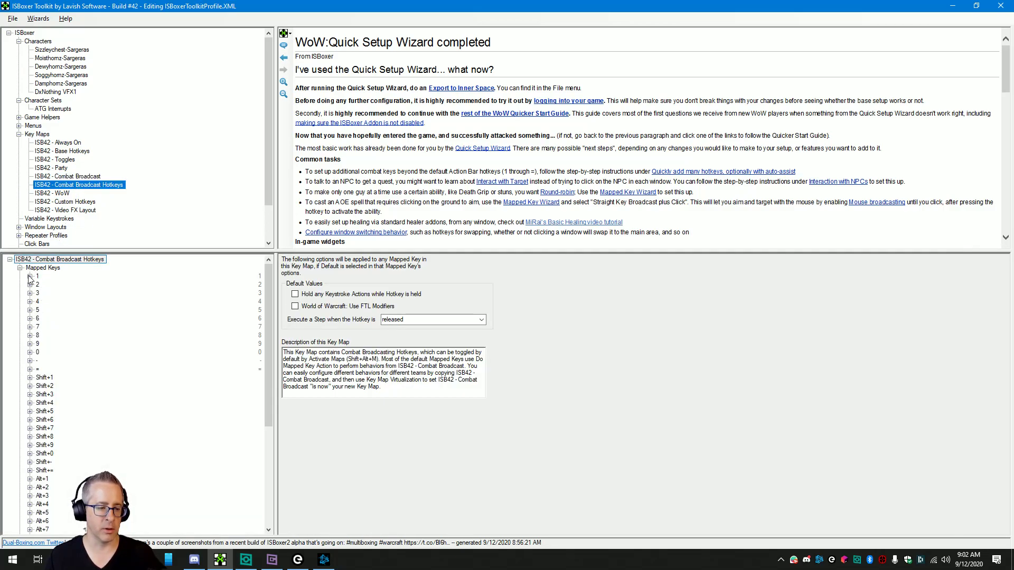
{"action": "left_click", "coordinate": [30, 276]}
{"action": "left_click", "coordinate": [79, 302]}
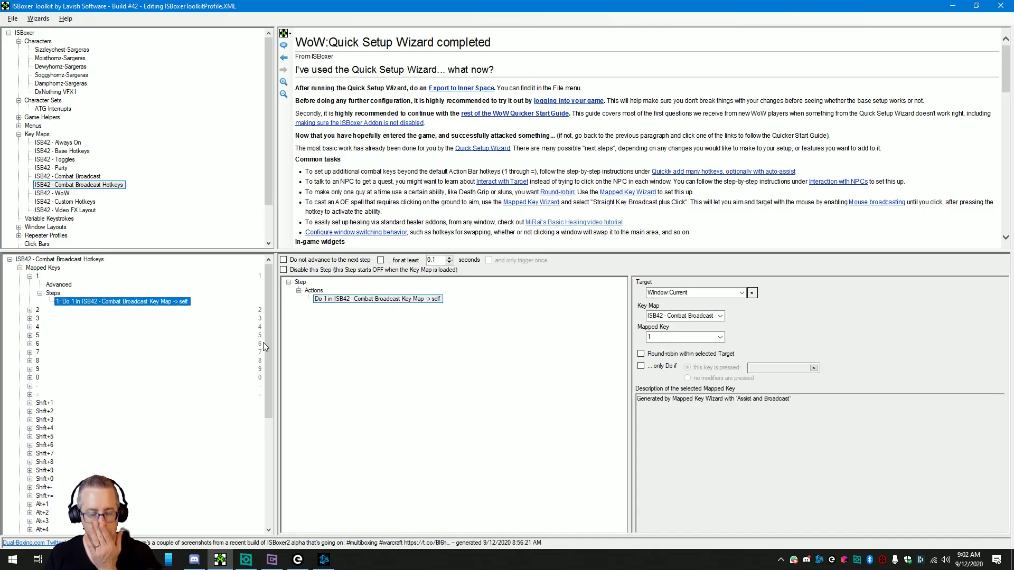
{"action": "left_click", "coordinate": [30, 276]}
{"action": "left_click", "coordinate": [69, 184]}
{"action": "left_click", "coordinate": [70, 177]}
{"action": "left_click", "coordinate": [30, 276]}
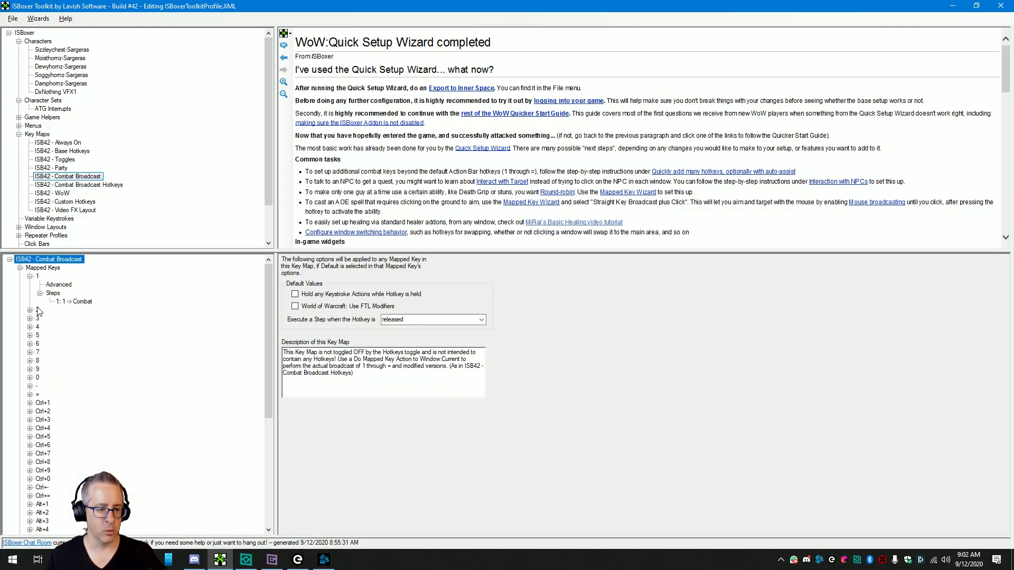
{"action": "left_click", "coordinate": [80, 302]}
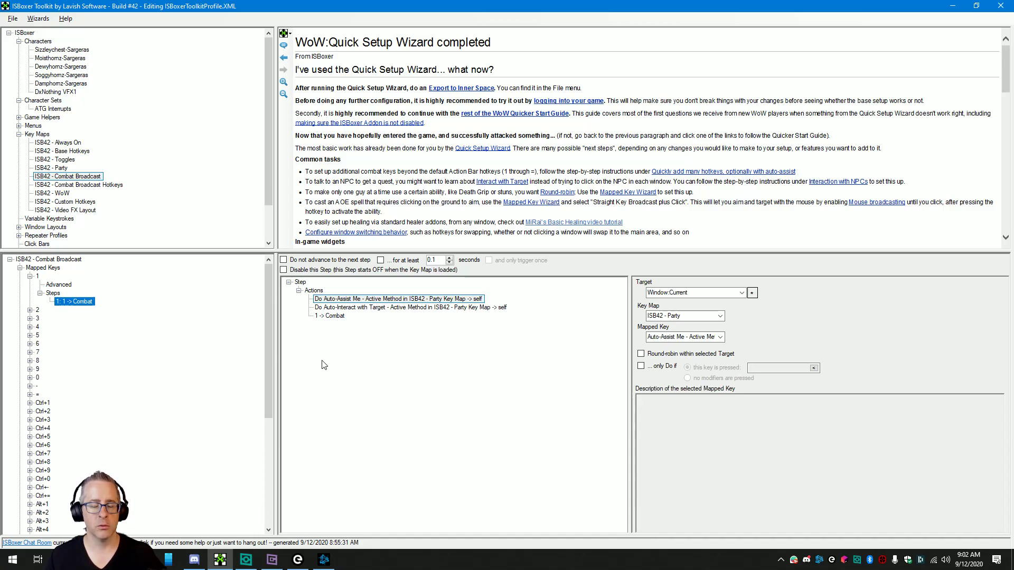
{"action": "left_click", "coordinate": [30, 277]}
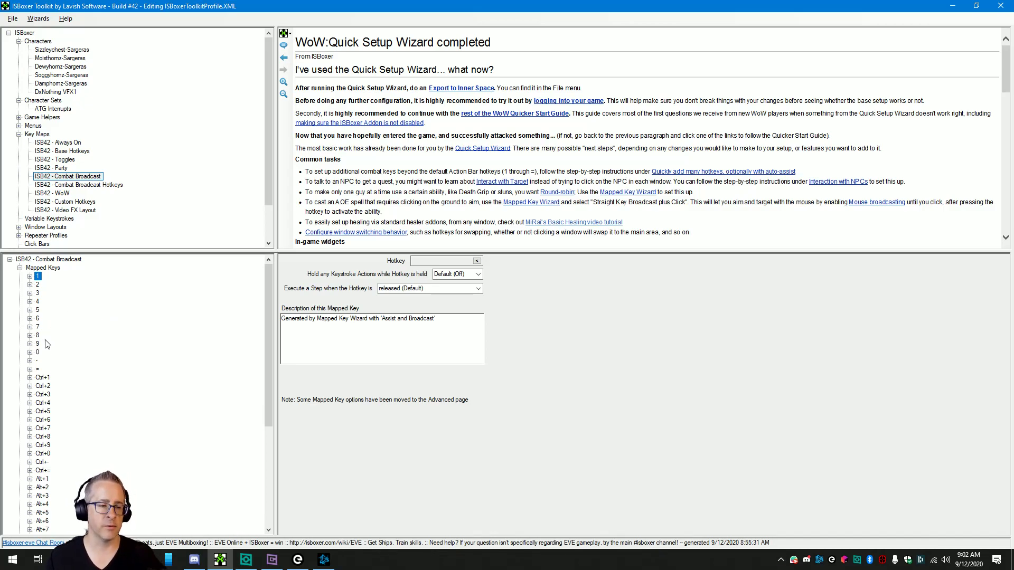
- Inspect the V keystroke action in the Assist+V mapped key's step in the ISB42 - Custom Hotkeys key map
{"action": "left_click", "coordinate": [65, 203]}
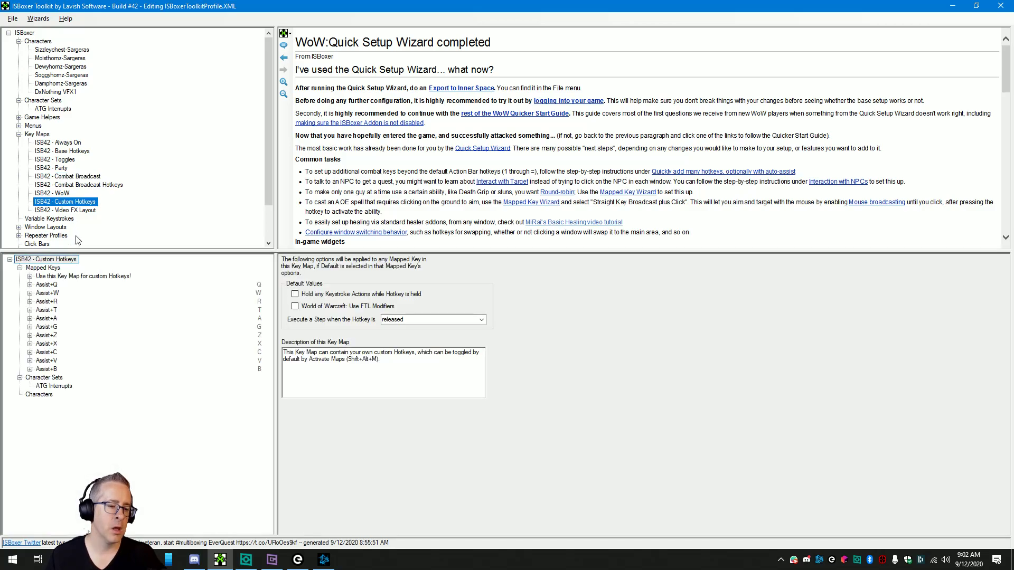
{"action": "left_click", "coordinate": [30, 361]}
{"action": "left_click", "coordinate": [77, 386]}
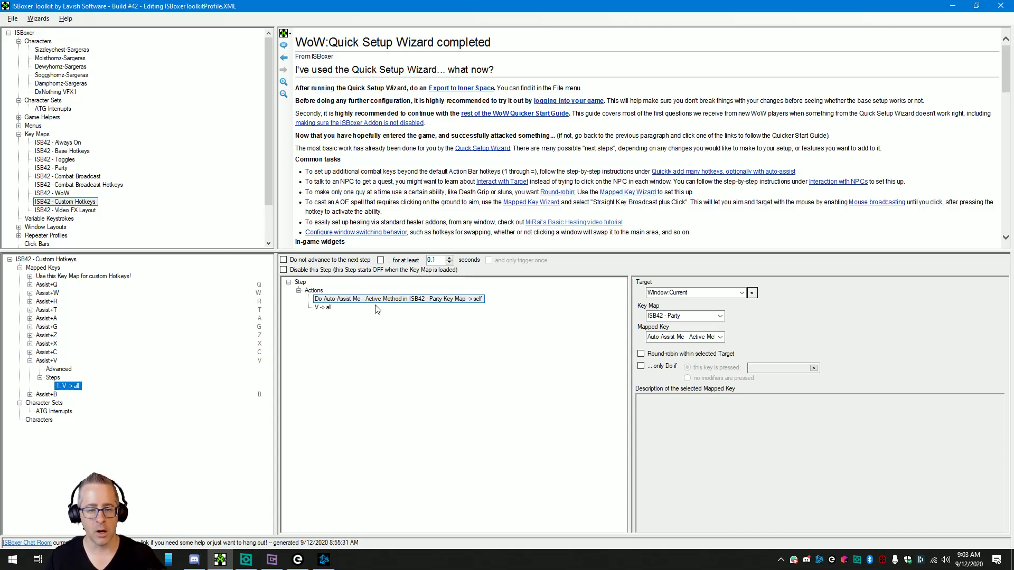
{"action": "left_click", "coordinate": [326, 308]}
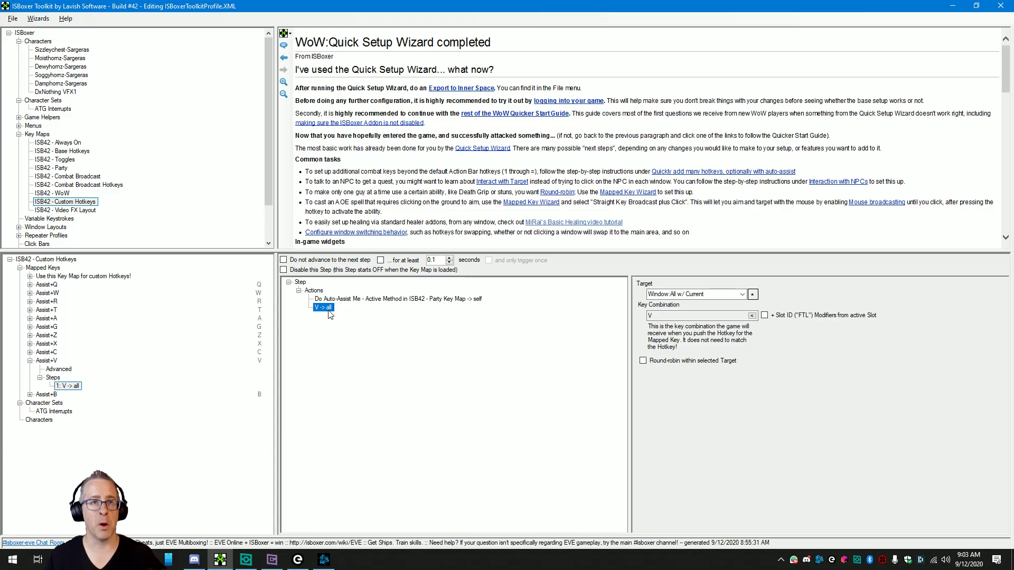
- Create a new action target group named Interrupts
{"action": "scroll", "coordinate": [215, 201], "scroll_direction": "down", "scroll_amount": 2}
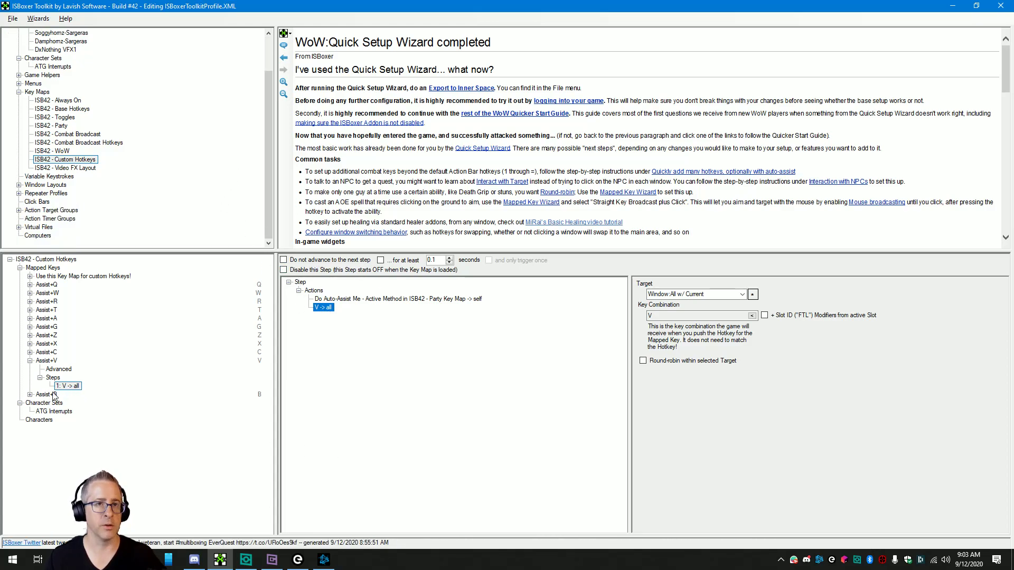
{"action": "left_click", "coordinate": [19, 210]}
{"action": "scroll", "coordinate": [43, 213], "scroll_direction": "down", "scroll_amount": 1}
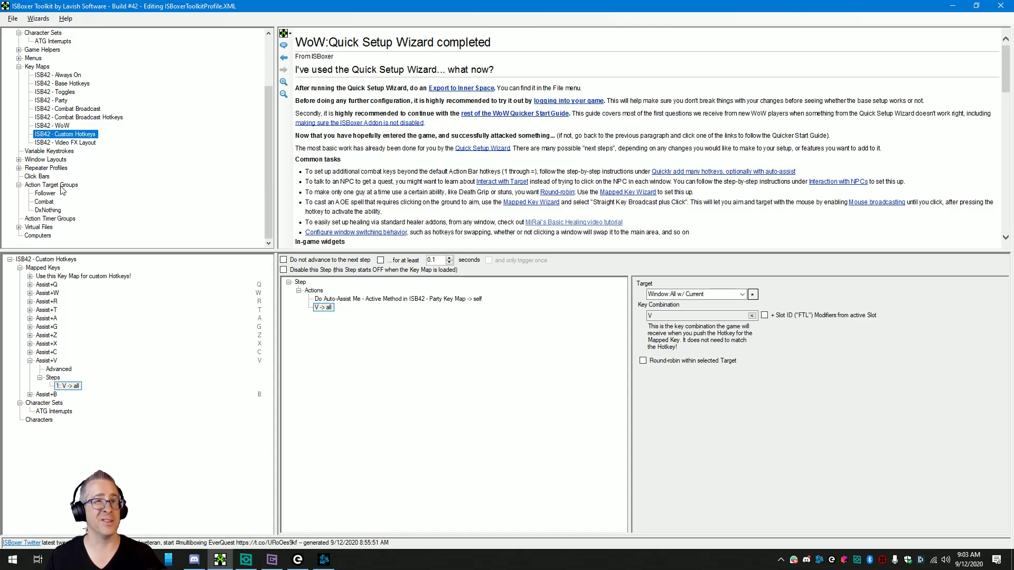
{"action": "right_click", "coordinate": [62, 191]}
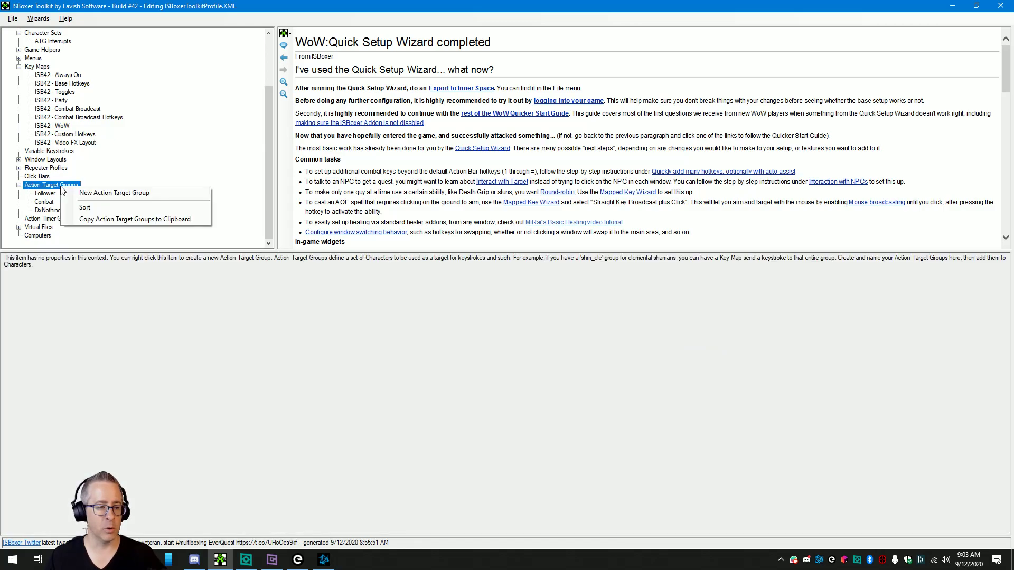
{"action": "left_click", "coordinate": [116, 193]}
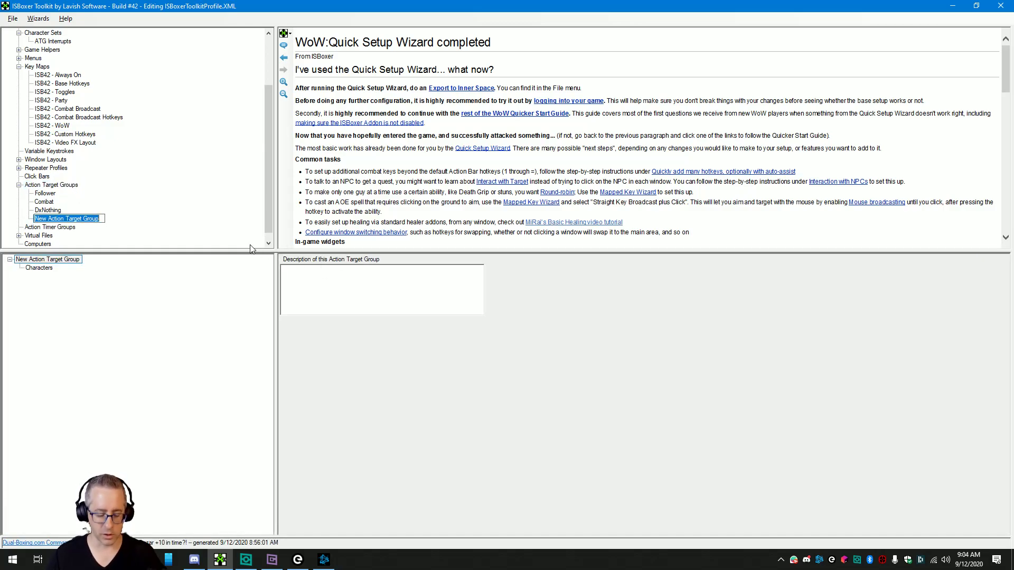
{"action": "type", "text": "Interrupts"}
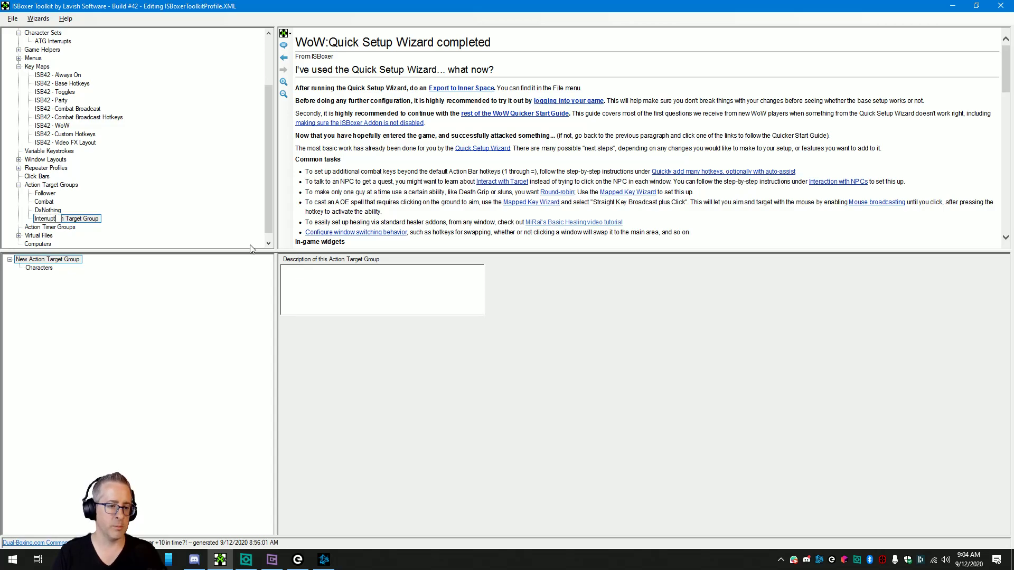
{"action": "key", "text": "Return"}
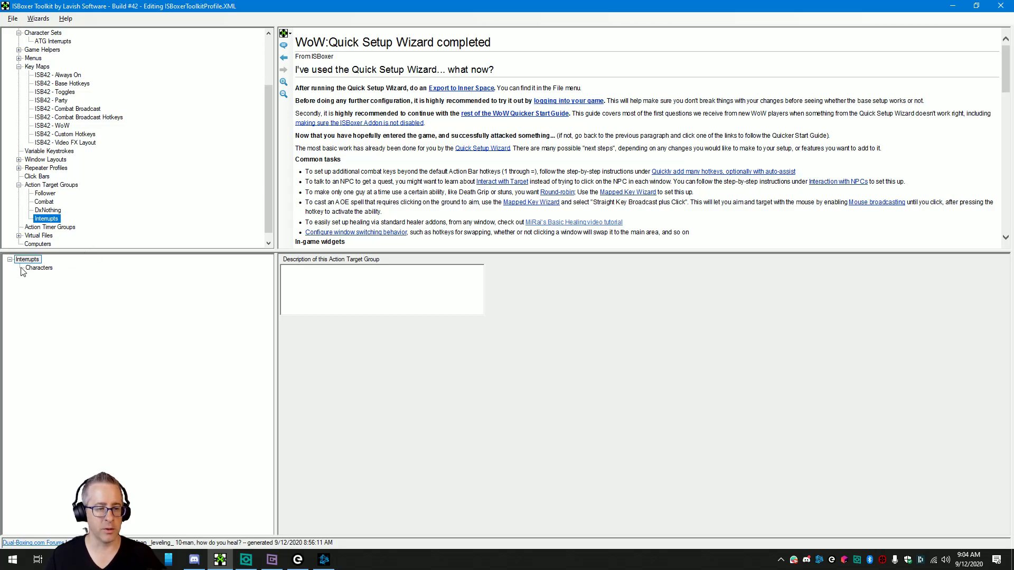
- Add all five Sargeras team characters to the Interrupts action target group
{"action": "left_click", "coordinate": [19, 67]}
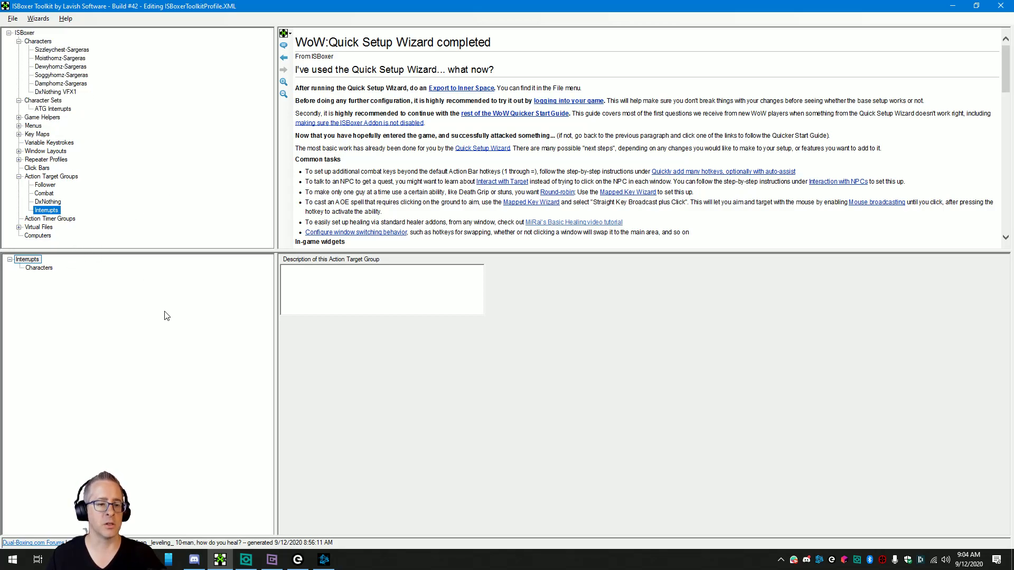
{"action": "left_click_drag", "start_coordinate": [73, 50], "coordinate": [49, 270]}
{"action": "left_click_drag", "start_coordinate": [78, 62], "coordinate": [70, 290]}
{"action": "left_click_drag", "start_coordinate": [64, 111], "coordinate": [69, 309]}
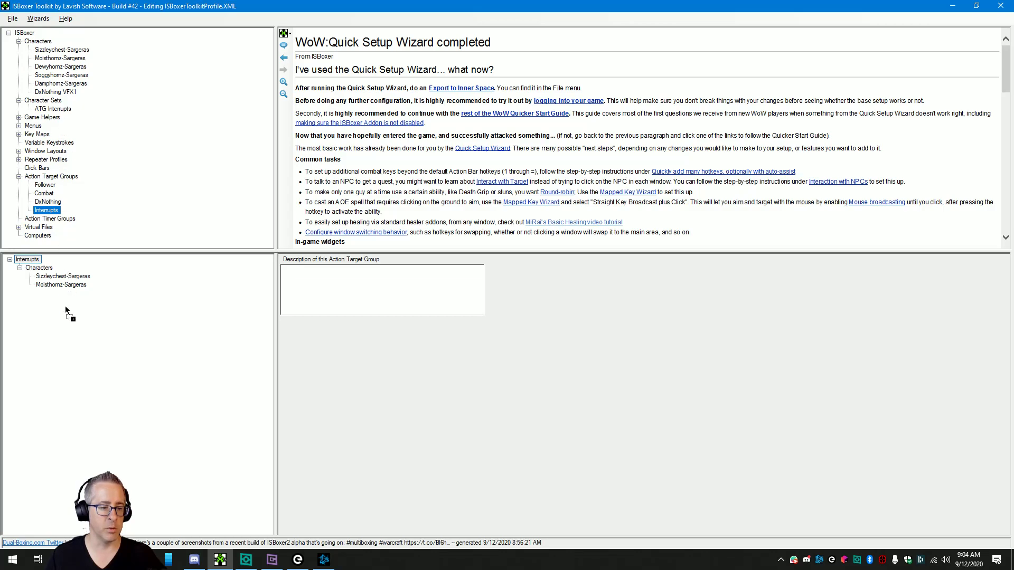
{"action": "left_click_drag", "start_coordinate": [64, 75], "coordinate": [66, 302]}
{"action": "left_click_drag", "start_coordinate": [80, 84], "coordinate": [77, 295]}
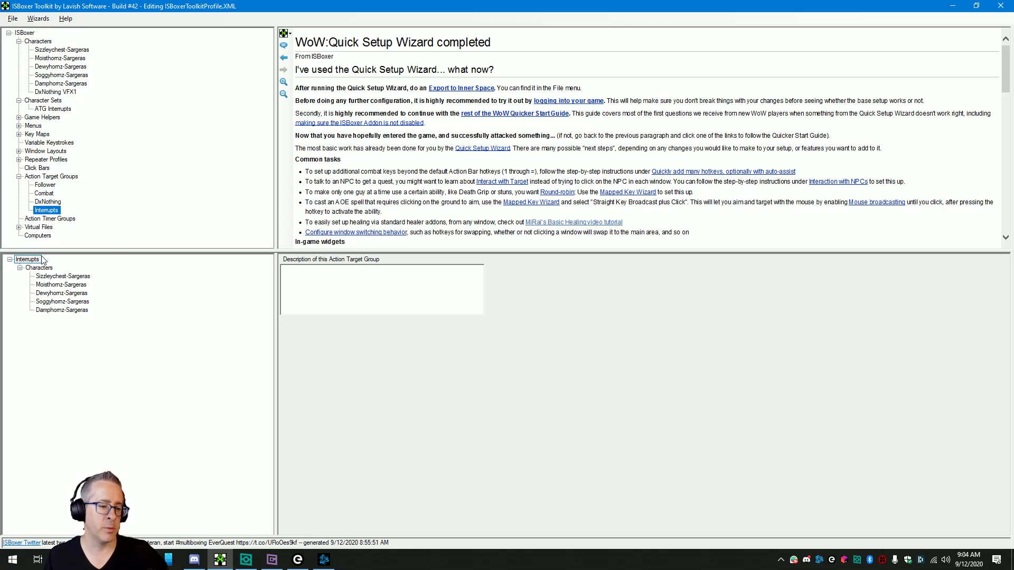
- Set the Assist+V step's V keystroke target to Group (all of):Interrupts and make it round-robin within that target
{"action": "left_click", "coordinate": [18, 177]}
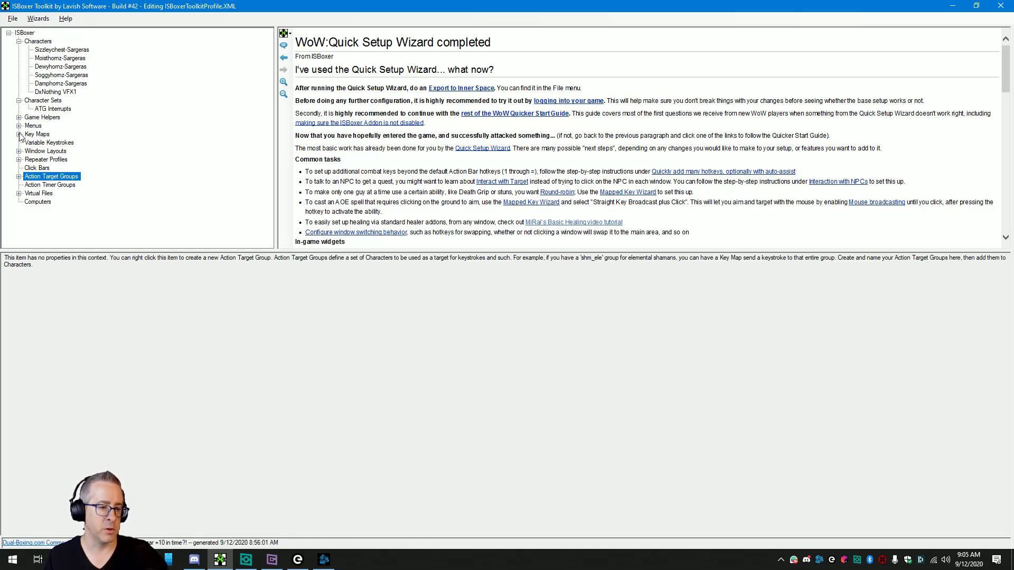
{"action": "left_click", "coordinate": [18, 135]}
{"action": "left_click", "coordinate": [86, 204]}
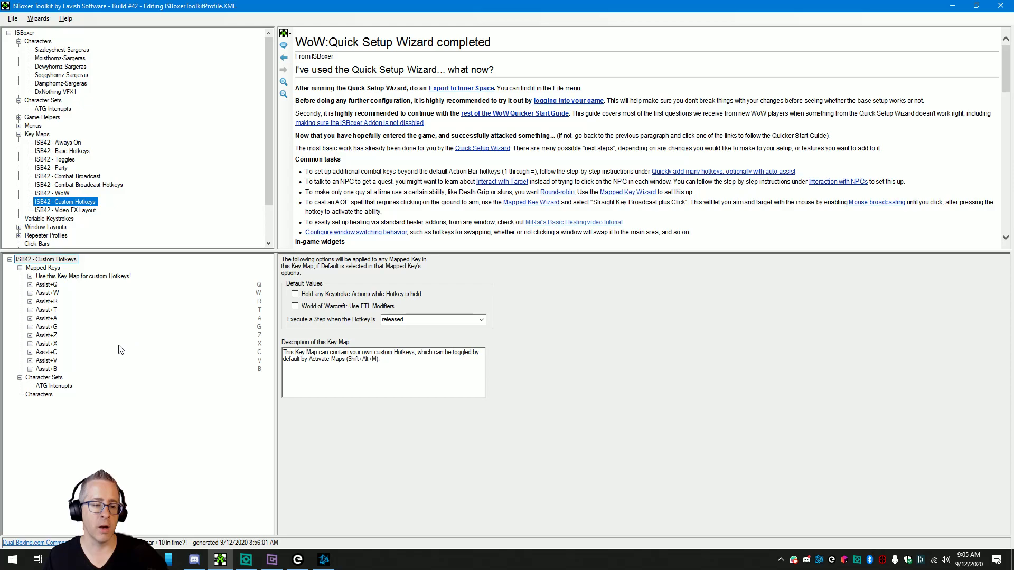
{"action": "left_click", "coordinate": [30, 360]}
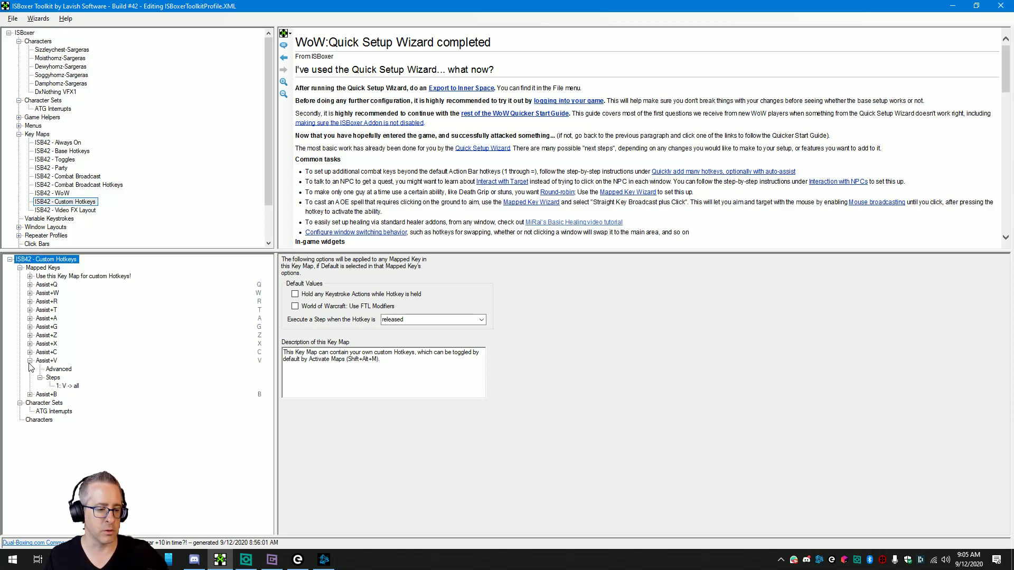
{"action": "left_click", "coordinate": [67, 388]}
{"action": "left_click", "coordinate": [324, 308]}
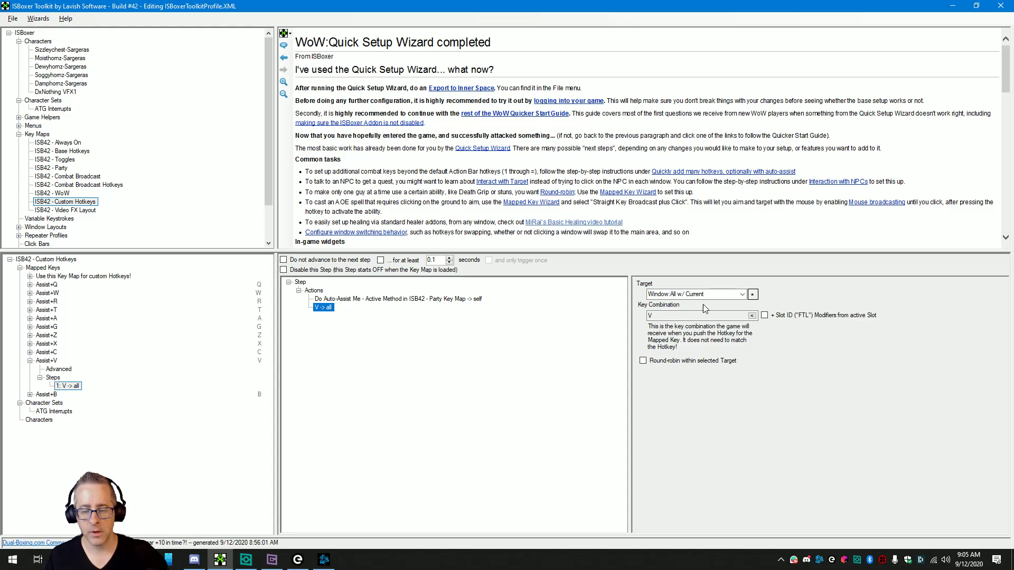
{"action": "left_click", "coordinate": [742, 296]}
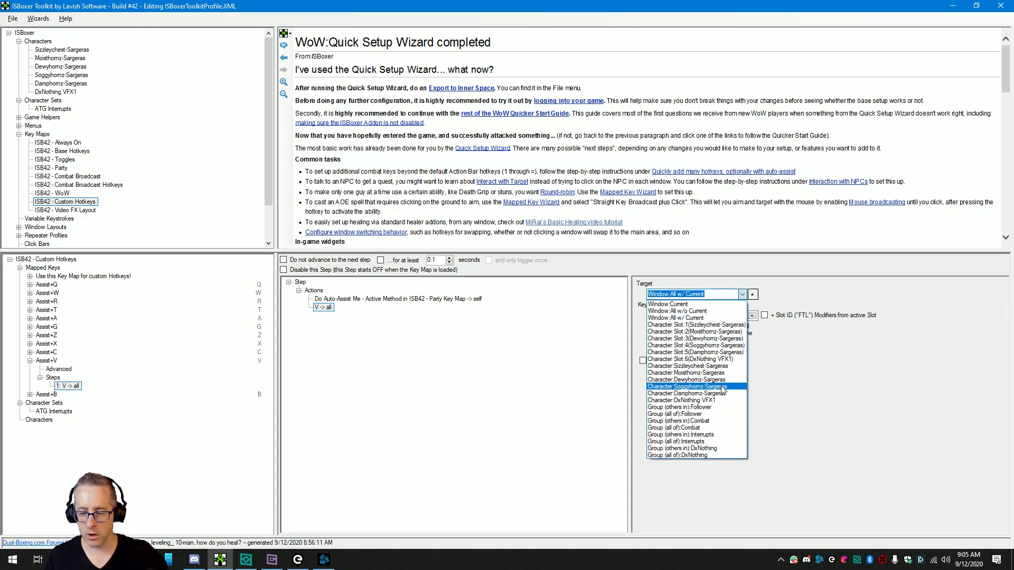
{"action": "left_click", "coordinate": [696, 442]}
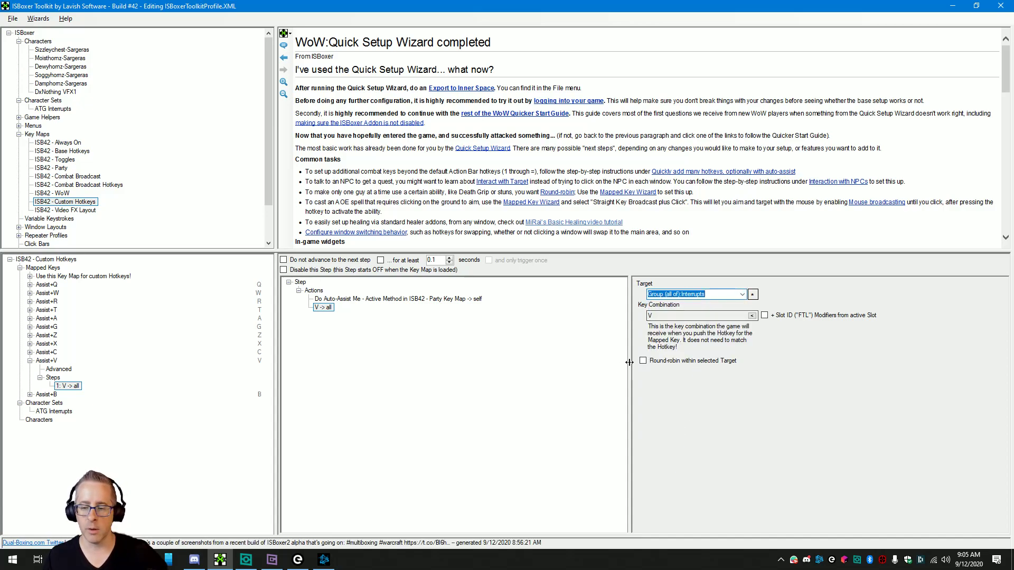
{"action": "left_click", "coordinate": [643, 360]}
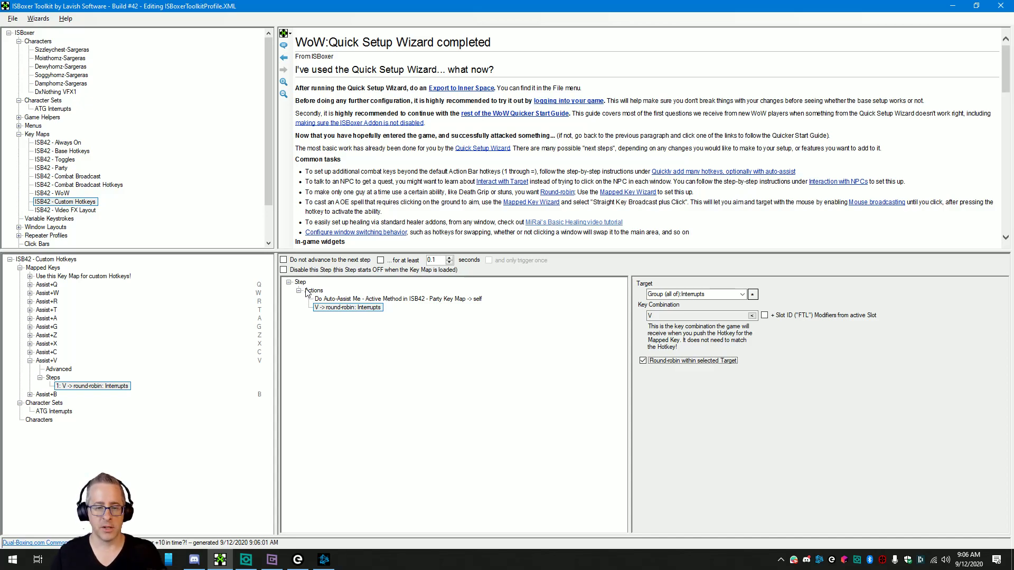
- Add a second keystroke action to the Assist+V step that sends V to the target ~(Interrupts)
{"action": "right_click", "coordinate": [308, 291]}
{"action": "mouse_move", "coordinate": [335, 296]}
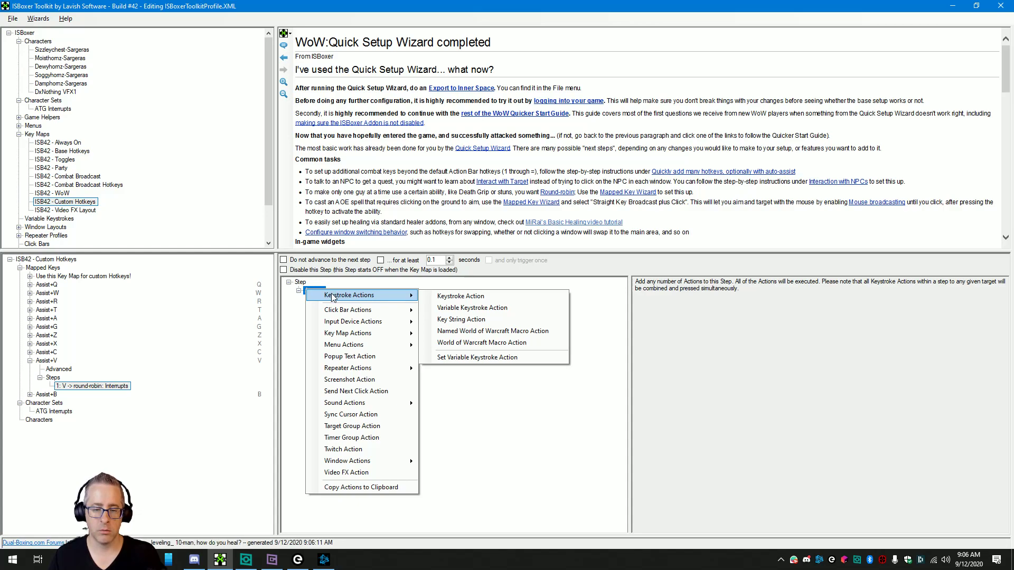
{"action": "left_click", "coordinate": [465, 296]}
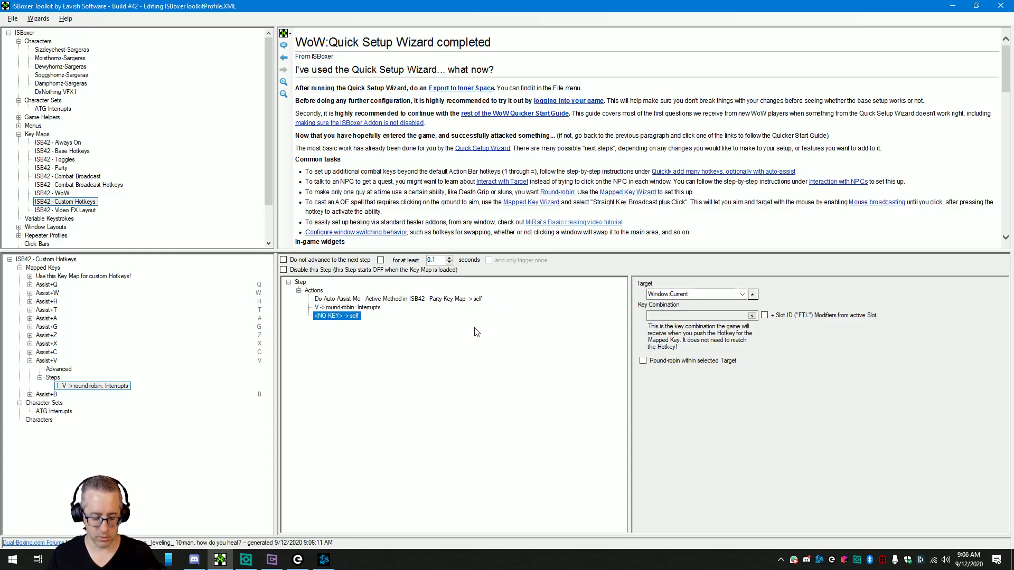
{"action": "left_click", "coordinate": [751, 315]}
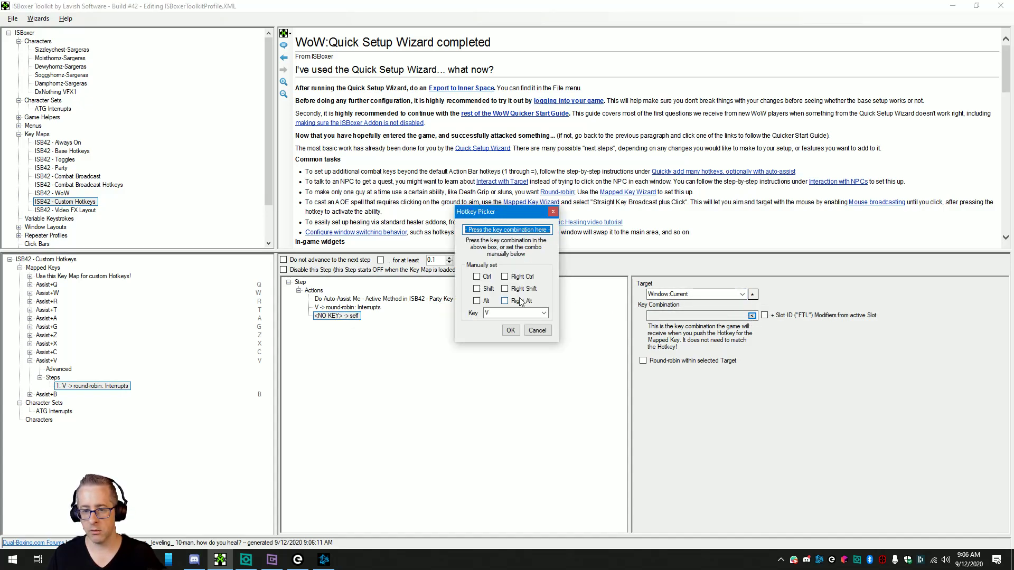
{"action": "left_click", "coordinate": [510, 331]}
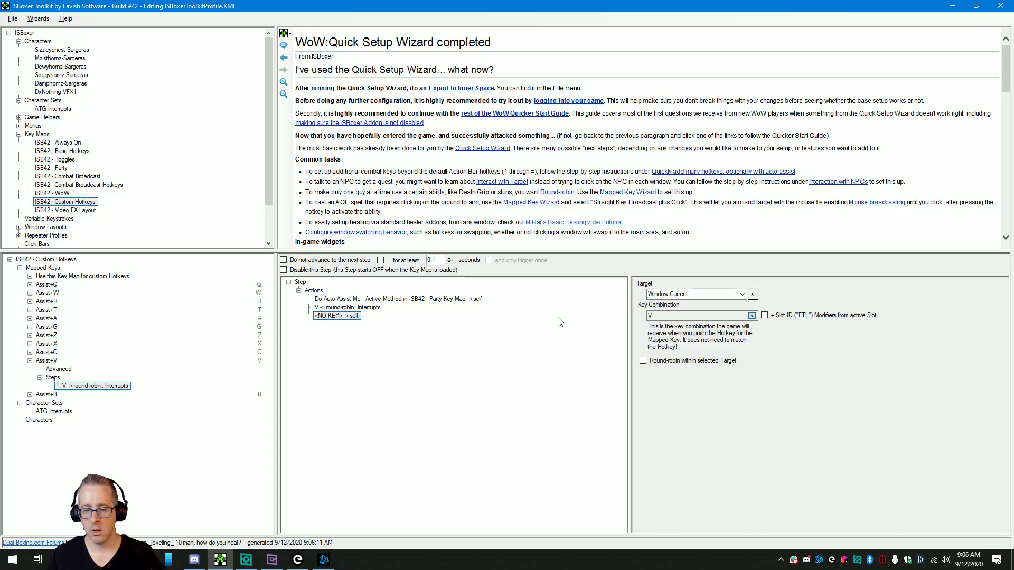
{"action": "double_click", "coordinate": [711, 296]}
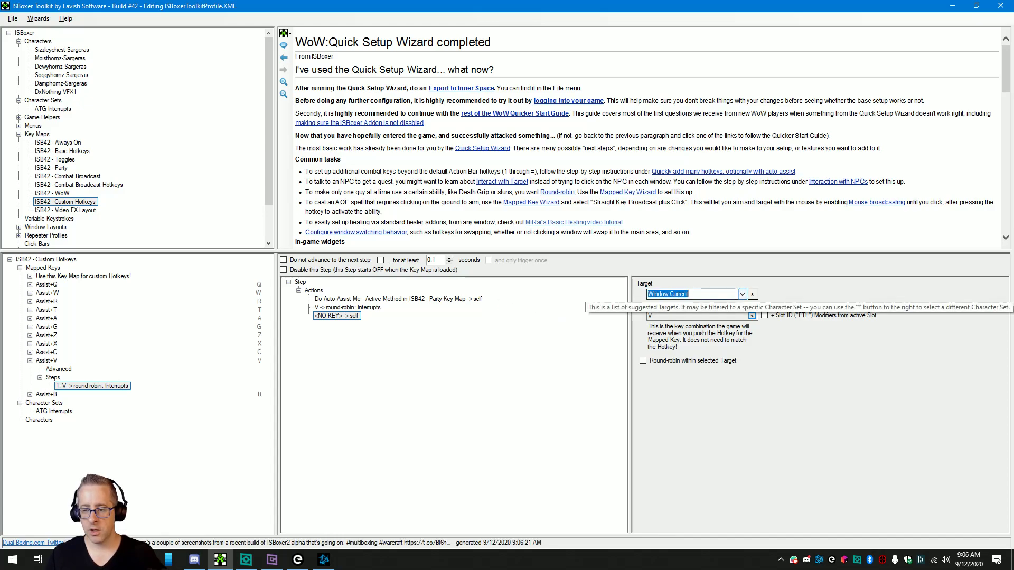
{"action": "key", "text": "BackSpace"}
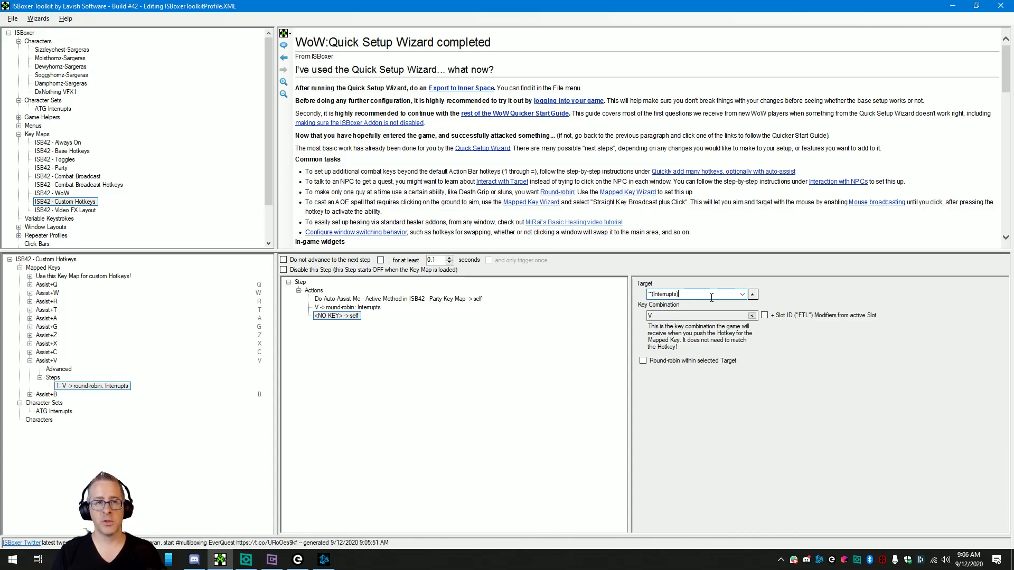
- Apply the ~(Interrupts) target to the second V keystroke action of the Assist+V step
{"action": "left_click", "coordinate": [427, 378]}
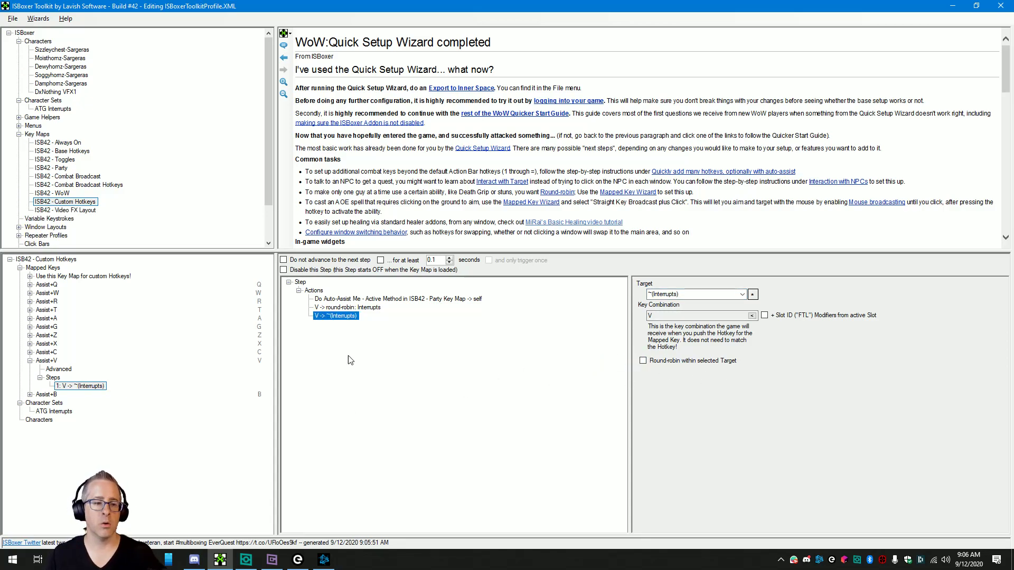
{"action": "left_click", "coordinate": [407, 348]}
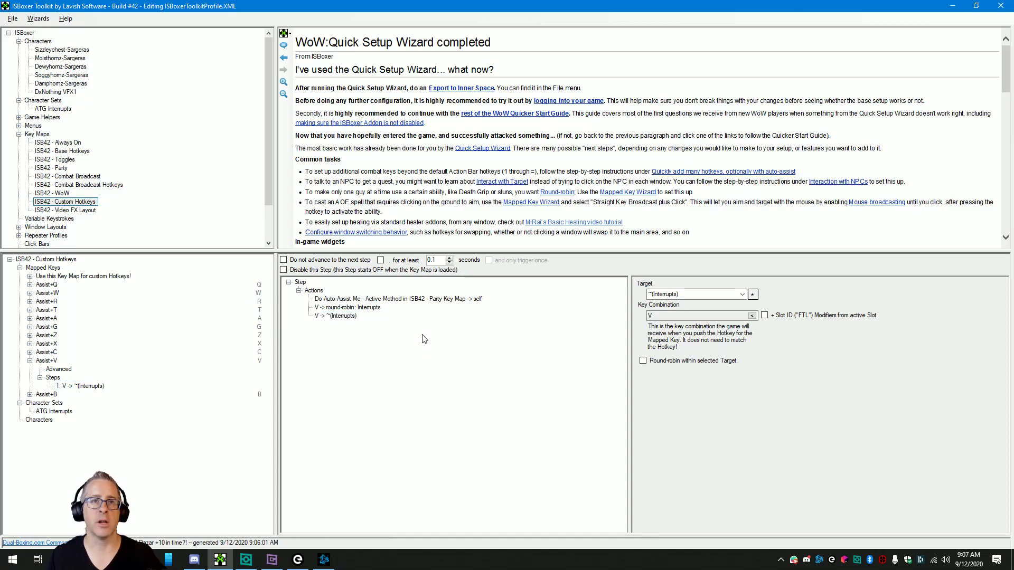
{"action": "left_click", "coordinate": [561, 311]}
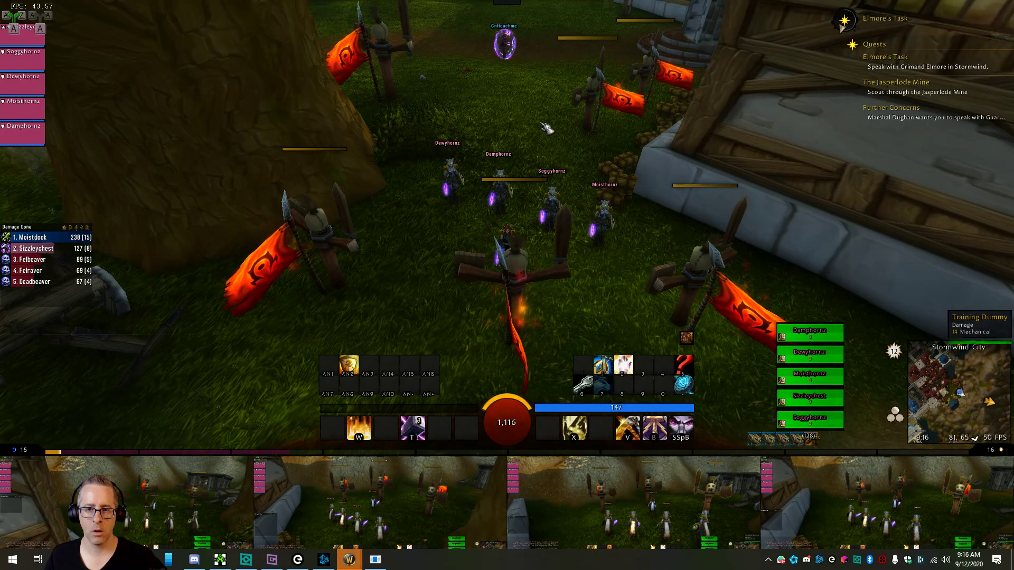
- In World of Warcraft, target the middle Training Dummy and trigger the team's hotkeys repeatedly to test the casts
{"action": "key", "text": "1"}
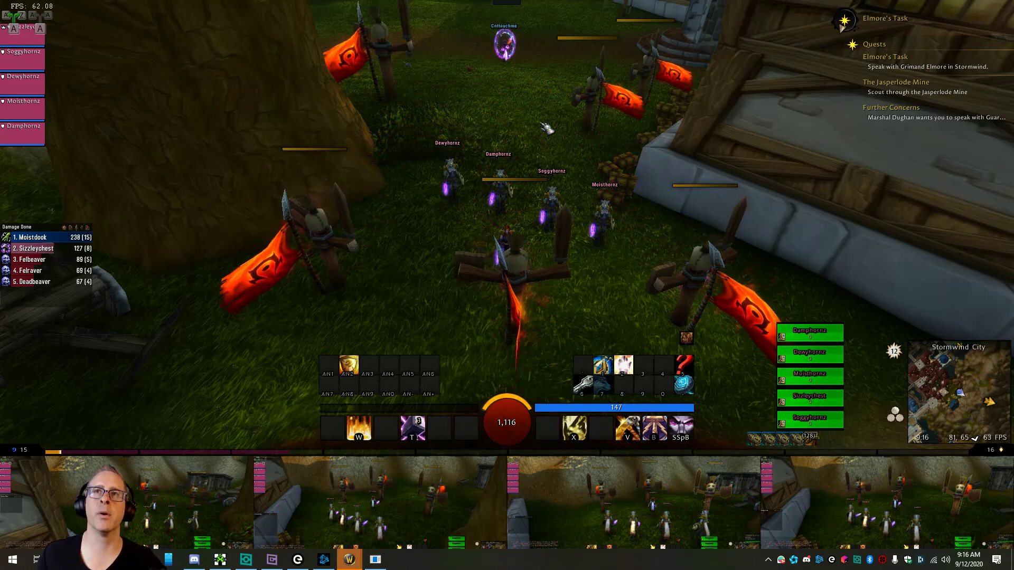
{"action": "left_click_drag", "start_coordinate": [547, 128], "coordinate": [692, 193]}
{"action": "left_click", "coordinate": [499, 169]}
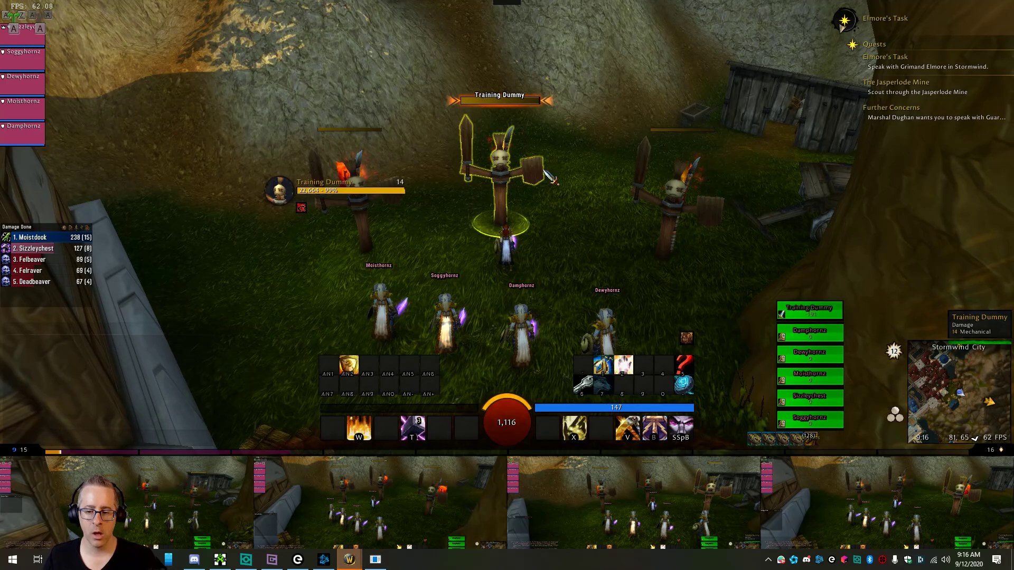
{"action": "key", "text": "1"}
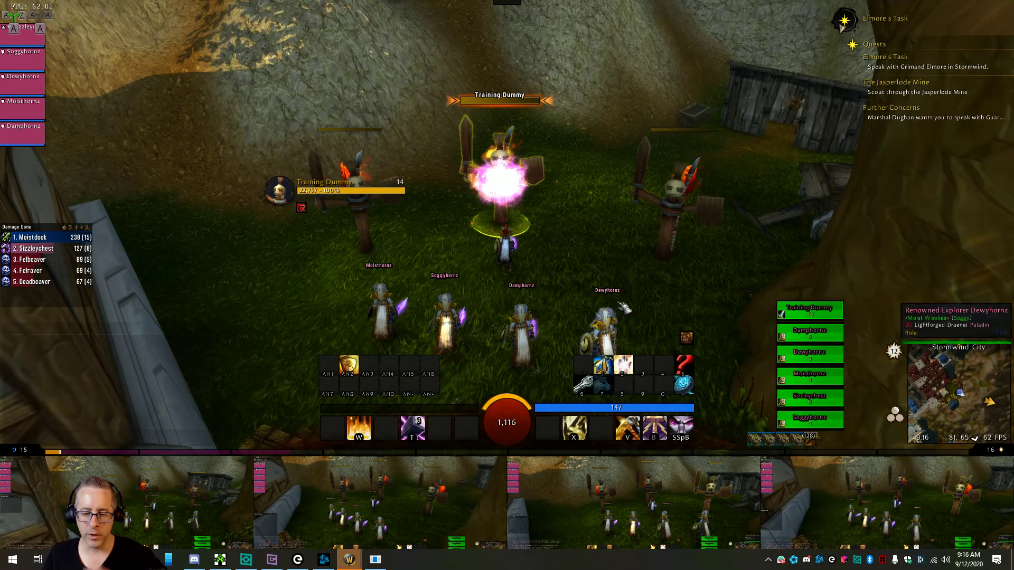
{"action": "key", "text": "1"}
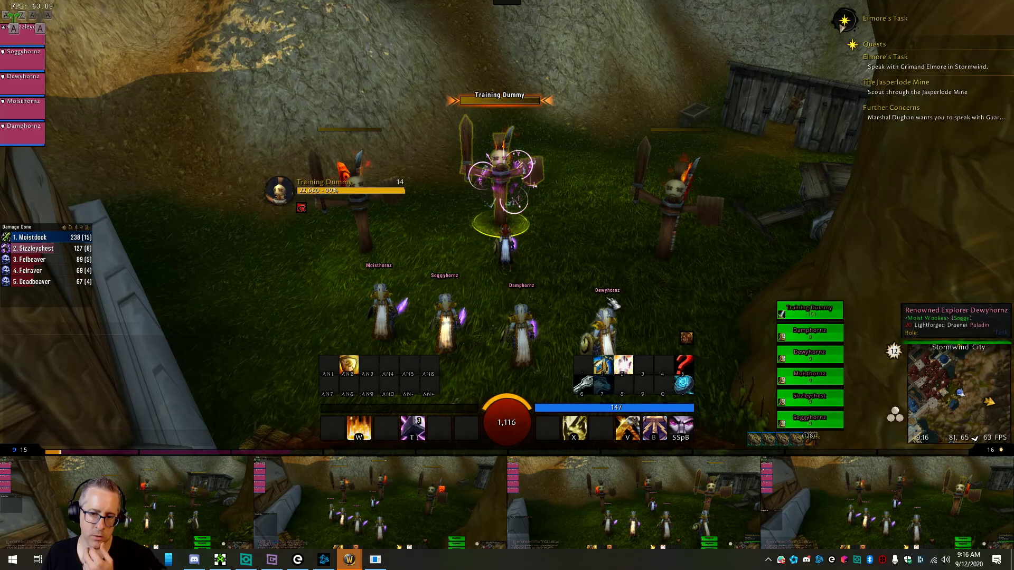
{"action": "key", "text": "1"}
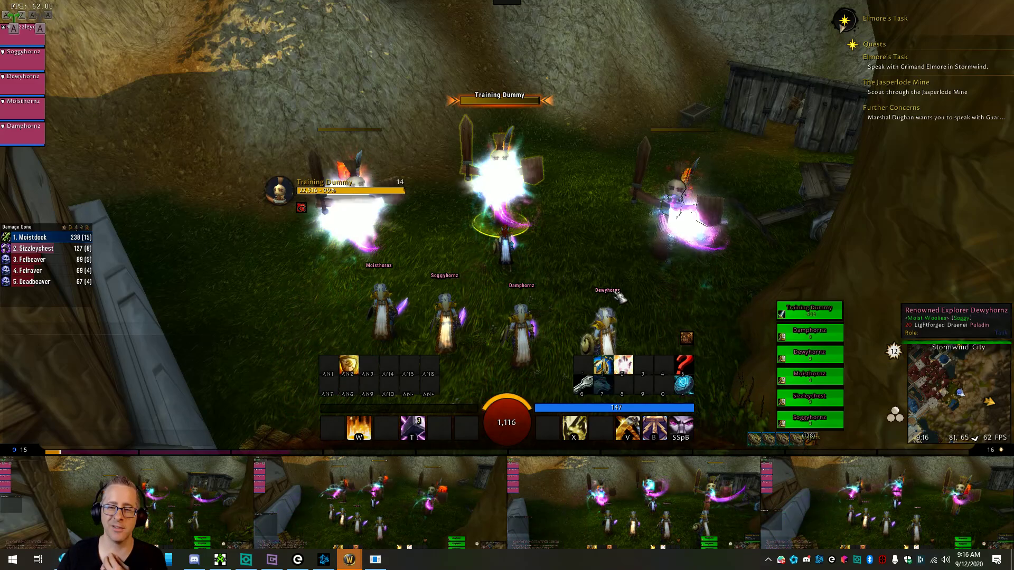
{"action": "key", "text": "1"}
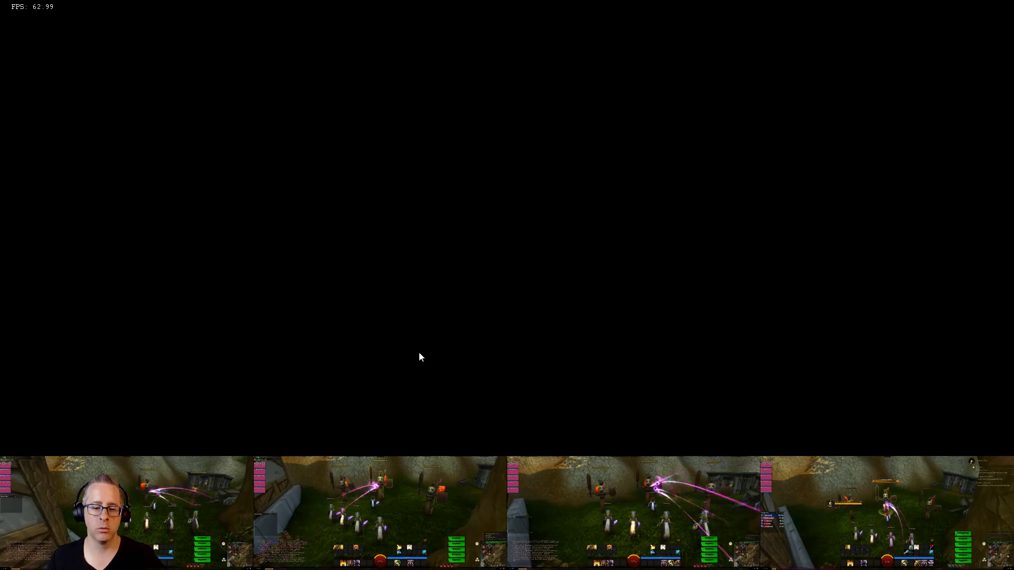
- Return to the main game window and test the team's hotkeys again with no dummy targeted
{"action": "left_click", "coordinate": [469, 276]}
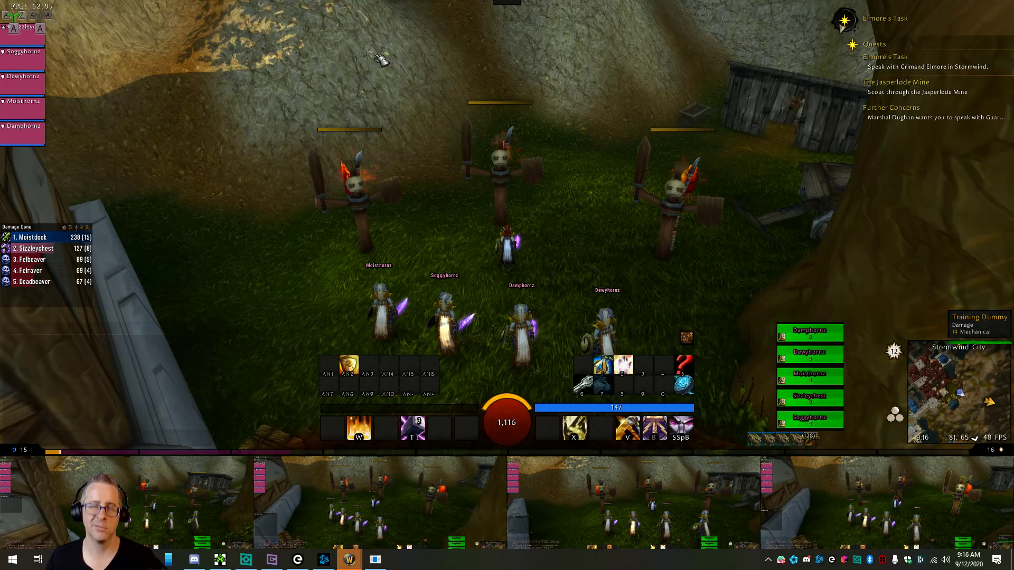
{"action": "key", "text": "1"}
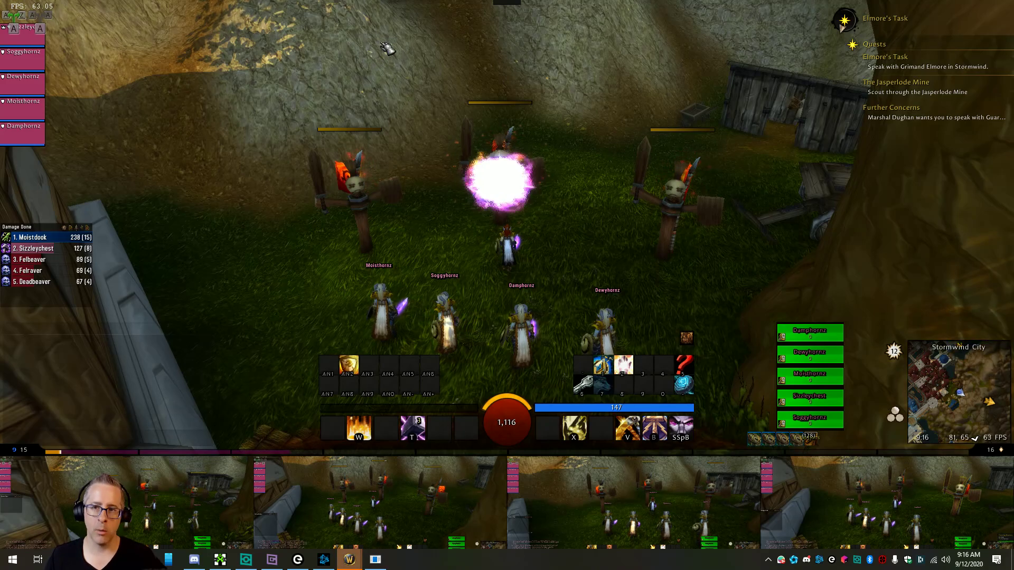
{"action": "key", "text": "1"}
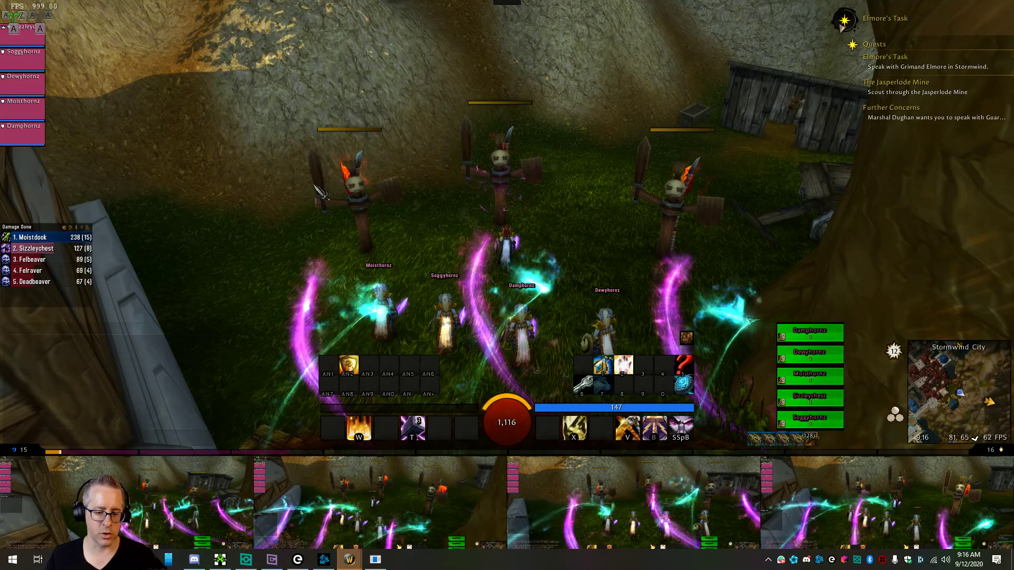
- In ISBoxer Toolkit, remove Sizzleychest-Sargeras from the Interrupts action target group and export the profile to Inner Space
{"action": "key", "text": "alt+Tab"}
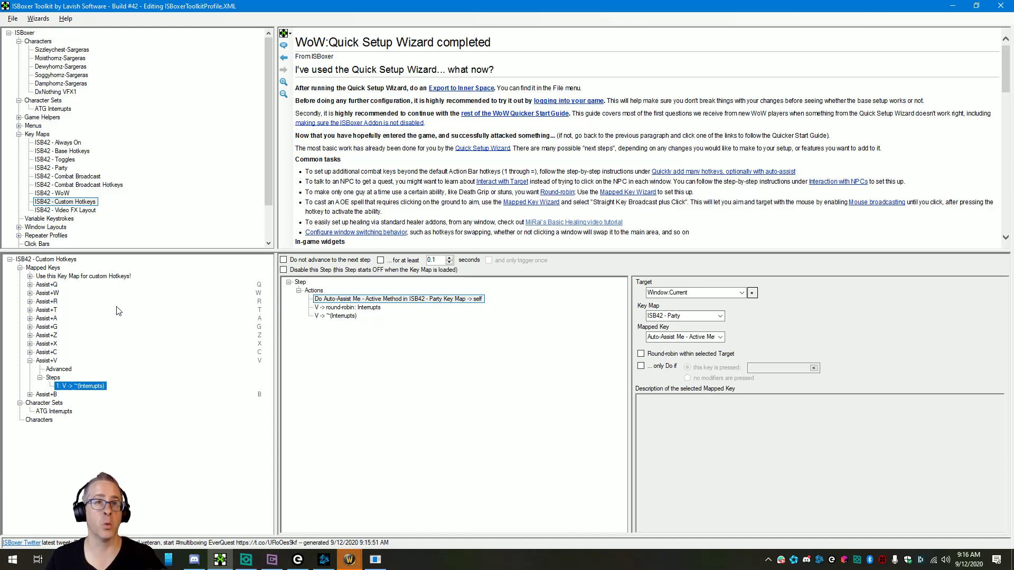
{"action": "scroll", "coordinate": [26, 211], "scroll_direction": "down", "scroll_amount": 2}
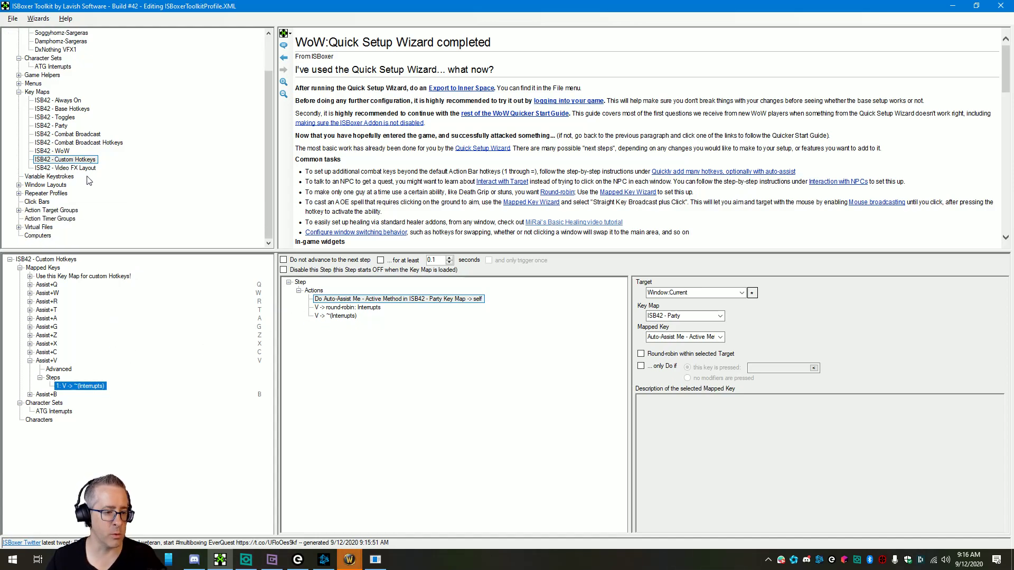
{"action": "double_click", "coordinate": [27, 211]}
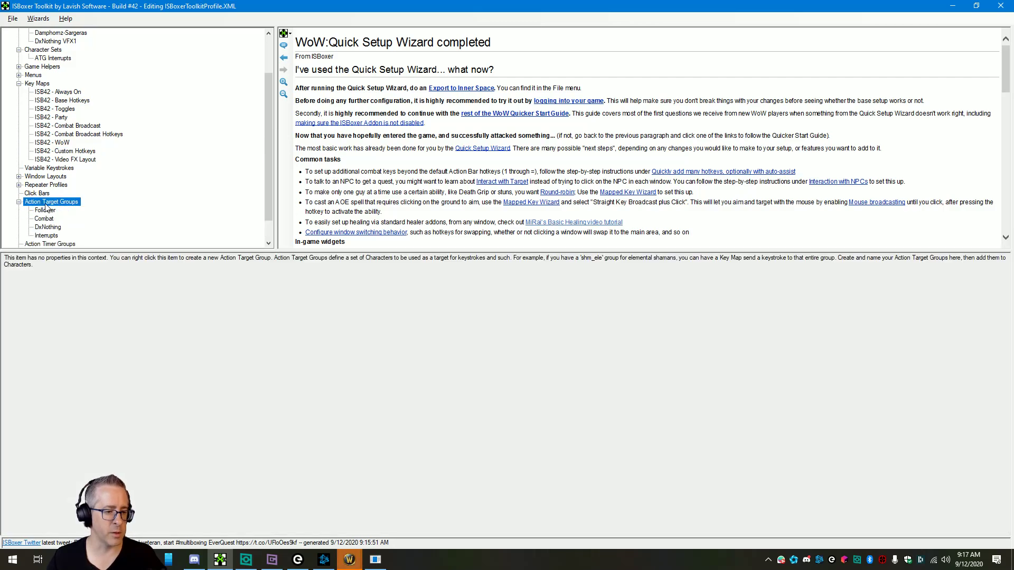
{"action": "left_click", "coordinate": [47, 236]}
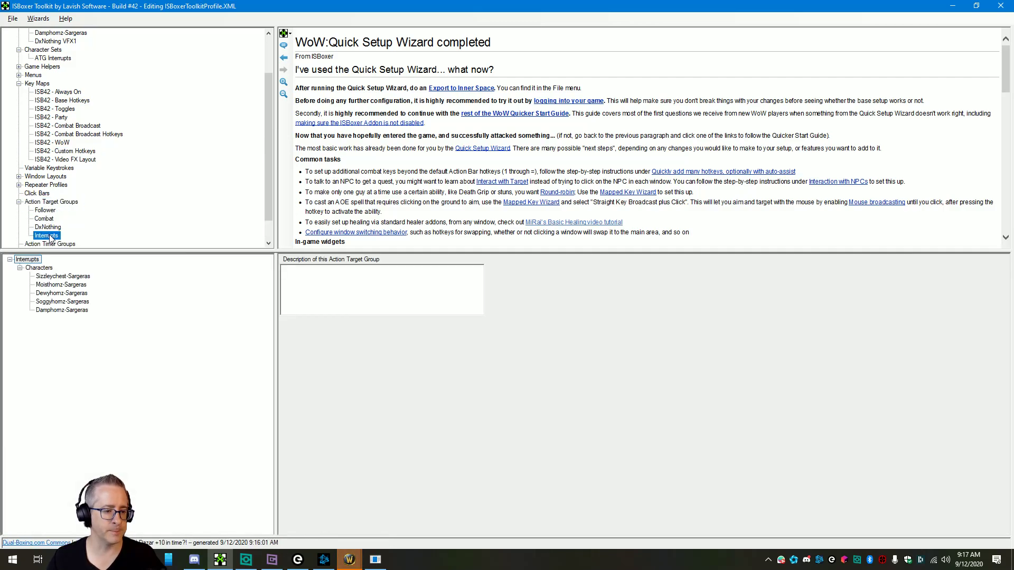
{"action": "left_click", "coordinate": [58, 277]}
{"action": "right_click", "coordinate": [58, 278]}
{"action": "left_click", "coordinate": [89, 295]}
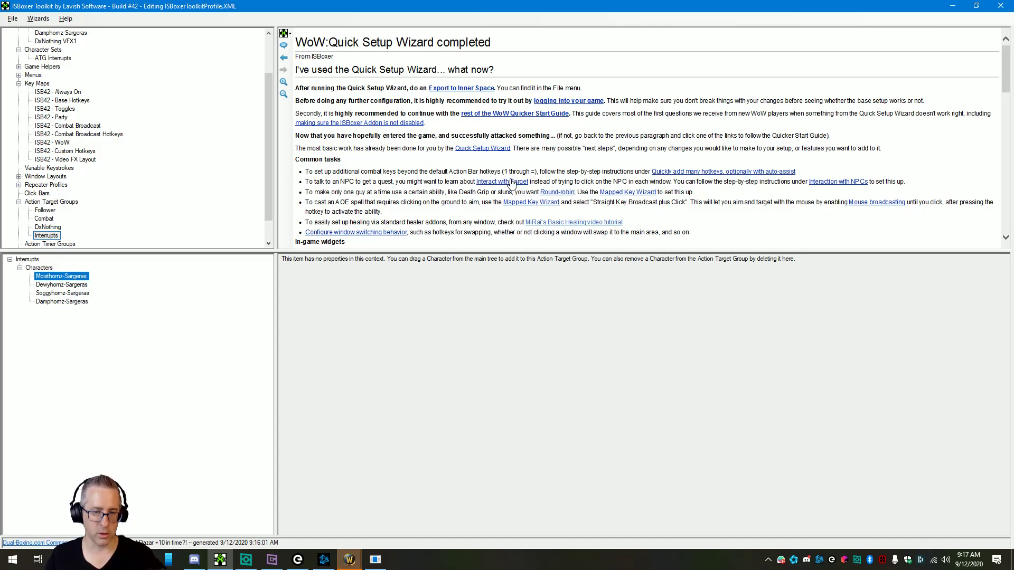
{"action": "key", "text": "ctrl+shift+s"}
{"action": "left_click", "coordinate": [554, 312]}
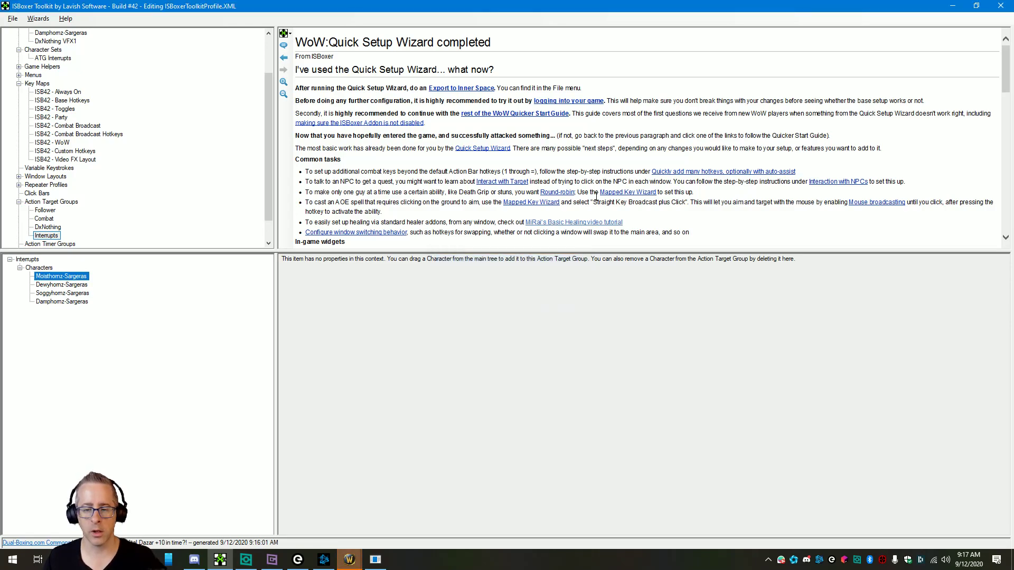
- Switch to World of Warcraft, swap the abilities in the T and V action bar slots, and target the middle Training Dummy
{"action": "mouse_move", "coordinate": [349, 559]}
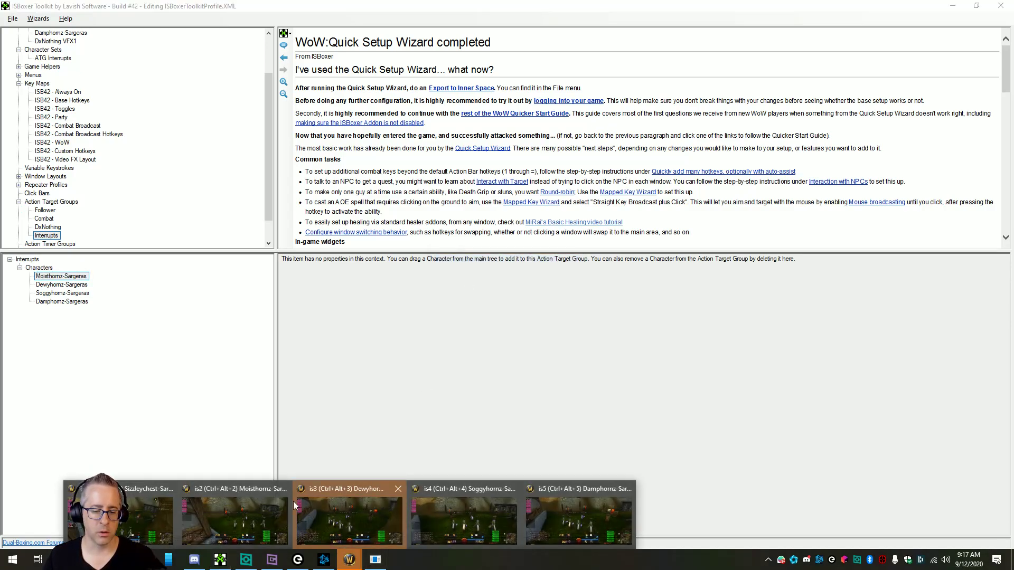
{"action": "left_click", "coordinate": [309, 514]}
{"action": "left_click_drag", "start_coordinate": [552, 186], "coordinate": [544, 240]}
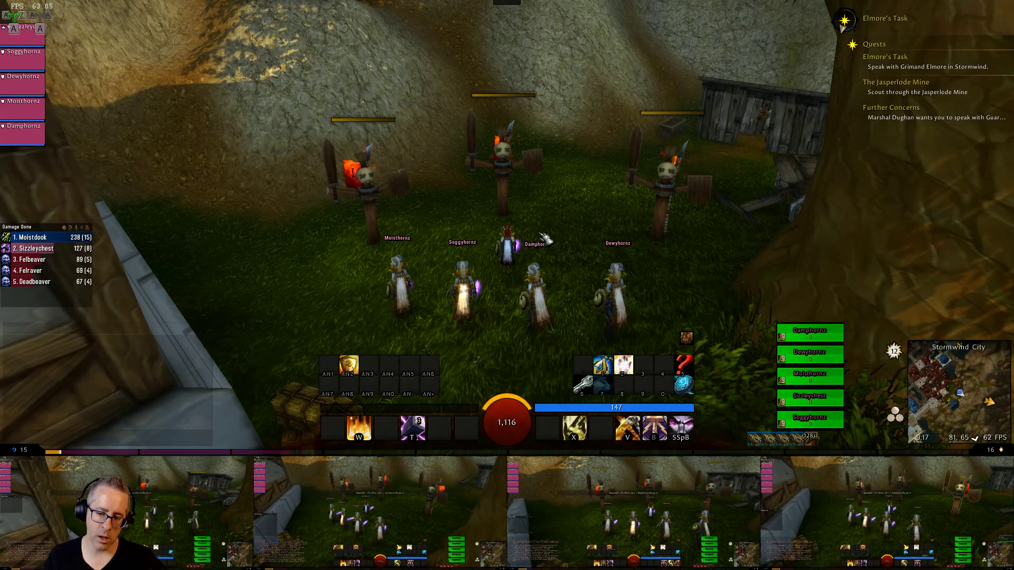
{"action": "mouse_move", "coordinate": [413, 428]}
{"action": "left_mouse_down"}
{"action": "mouse_move", "coordinate": [629, 437]}
{"action": "mouse_move", "coordinate": [413, 428]}
{"action": "left_mouse_up"}
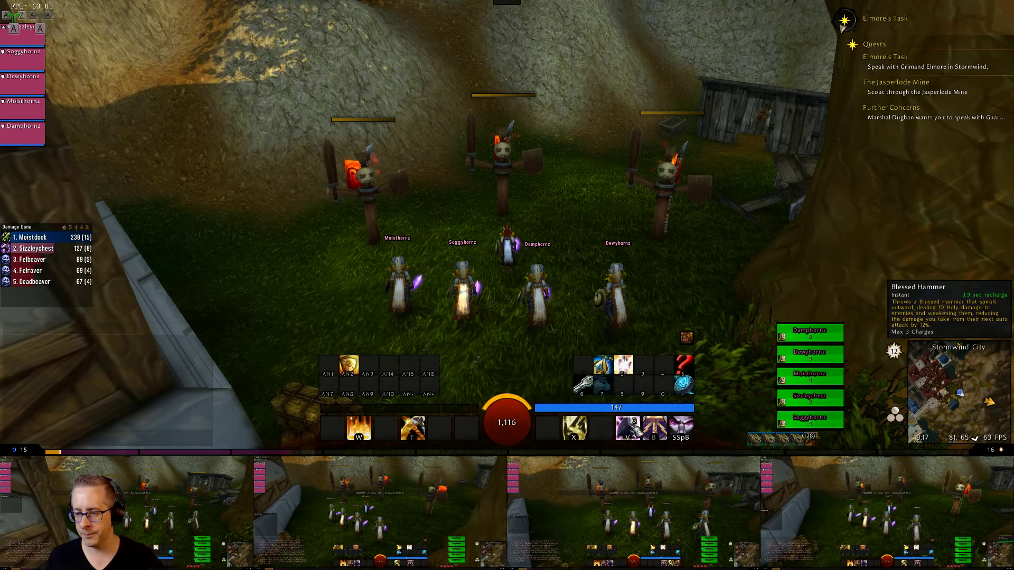
{"action": "left_click", "coordinate": [502, 148]}
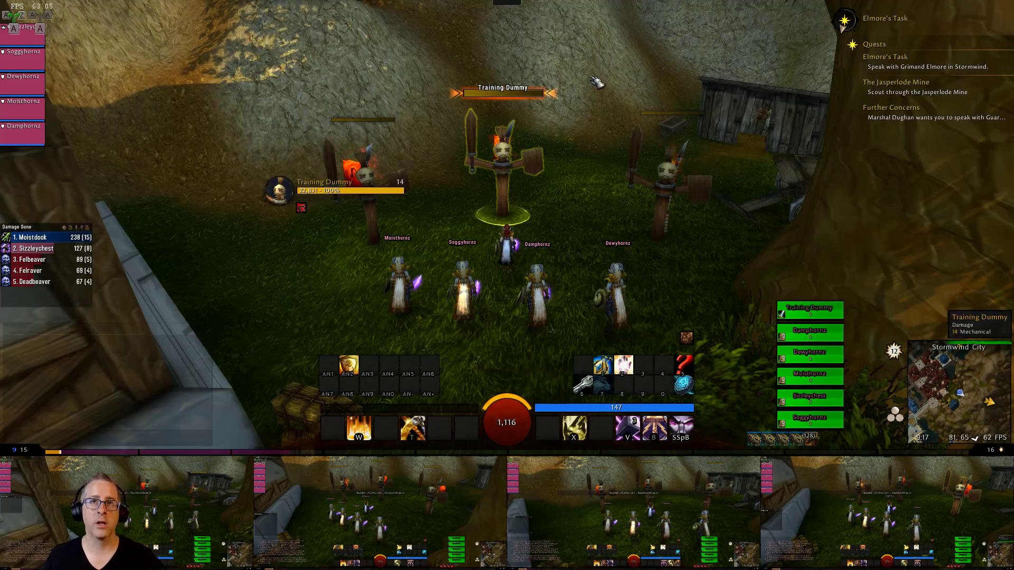